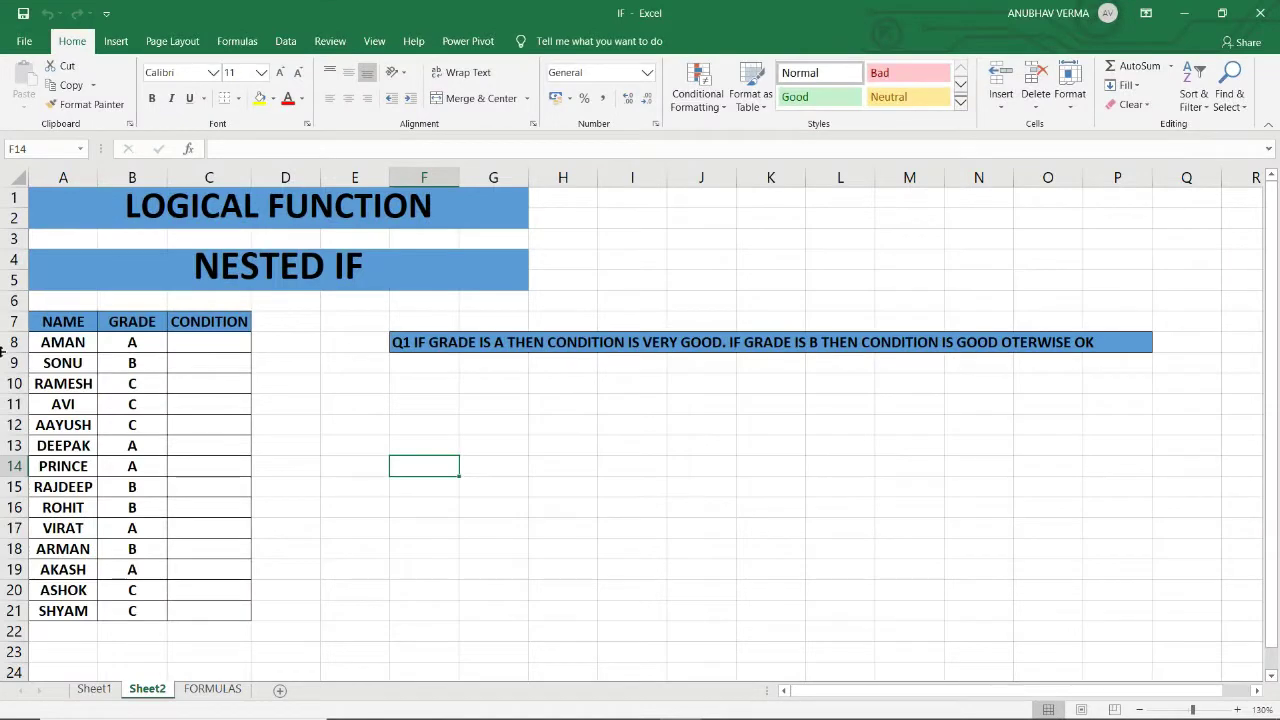
- Review the student names, the grades in column B, the empty CONDITION cells and the Q1 task
drag(52, 342, 63, 610)
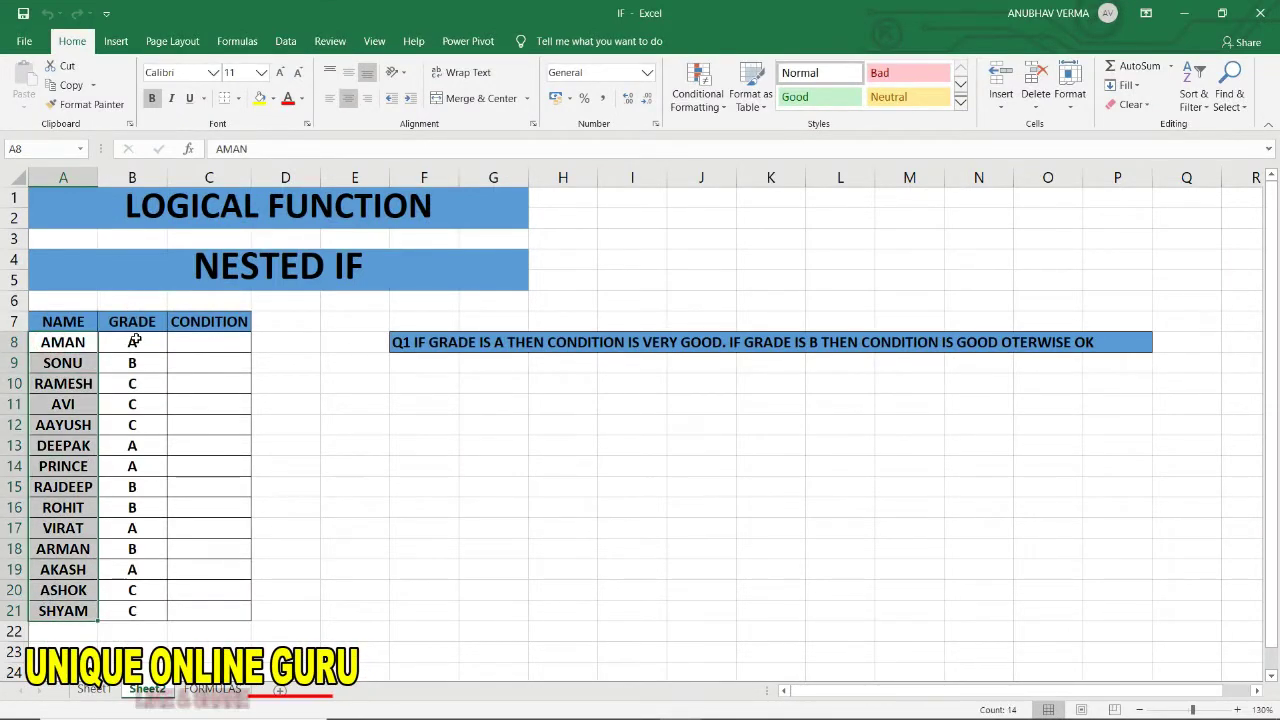
drag(131, 342, 150, 613)
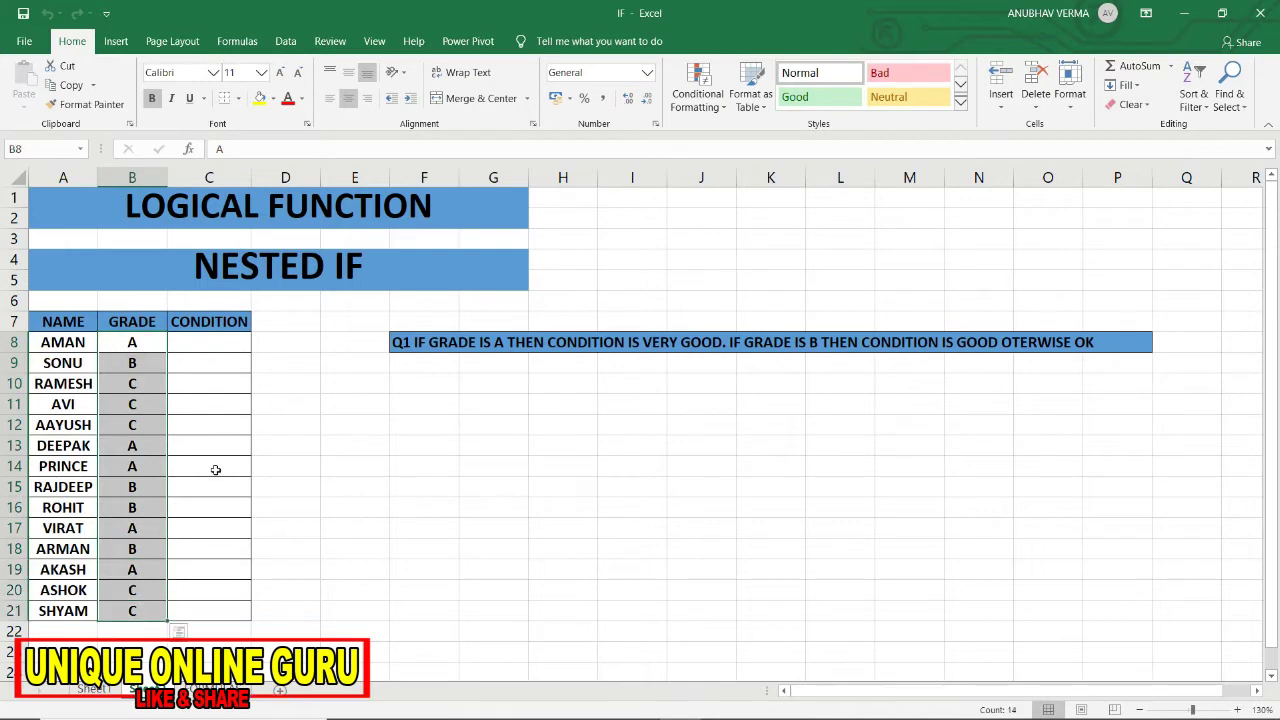
mouse_move(230, 348)
mouse_down()
mouse_move(241, 515)
mouse_move(229, 606)
mouse_up()
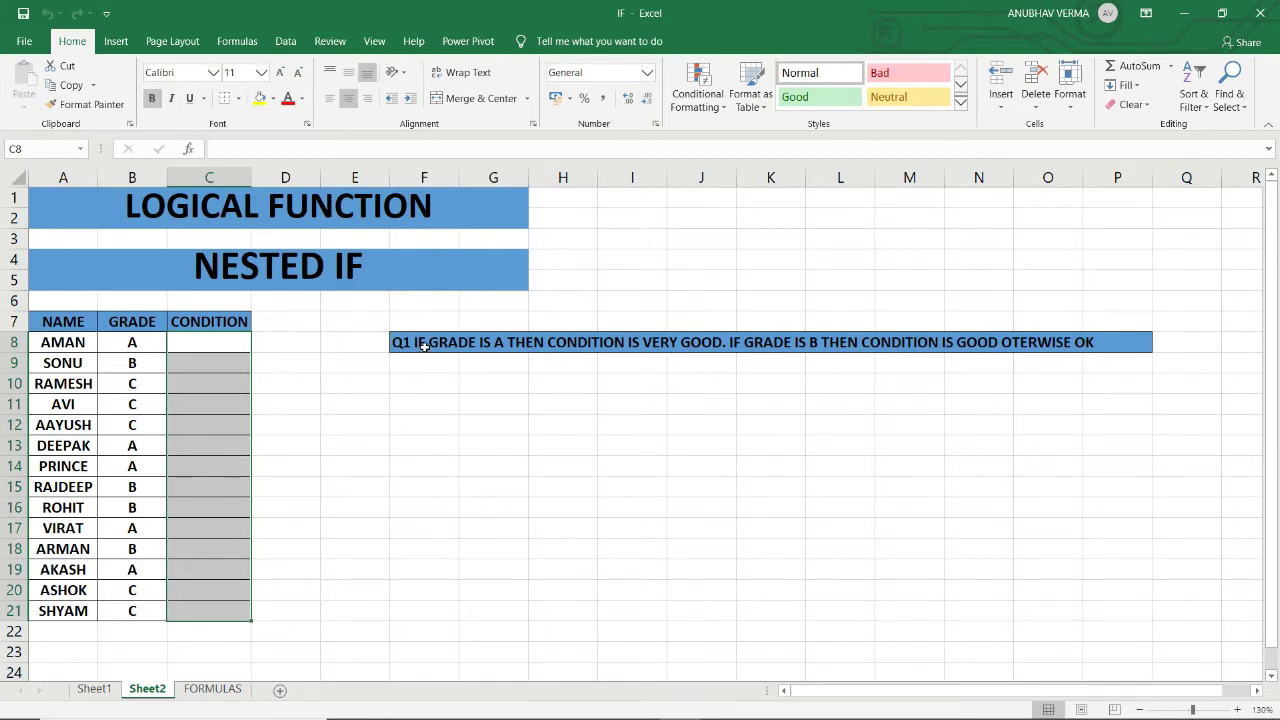
drag(421, 344, 512, 354)
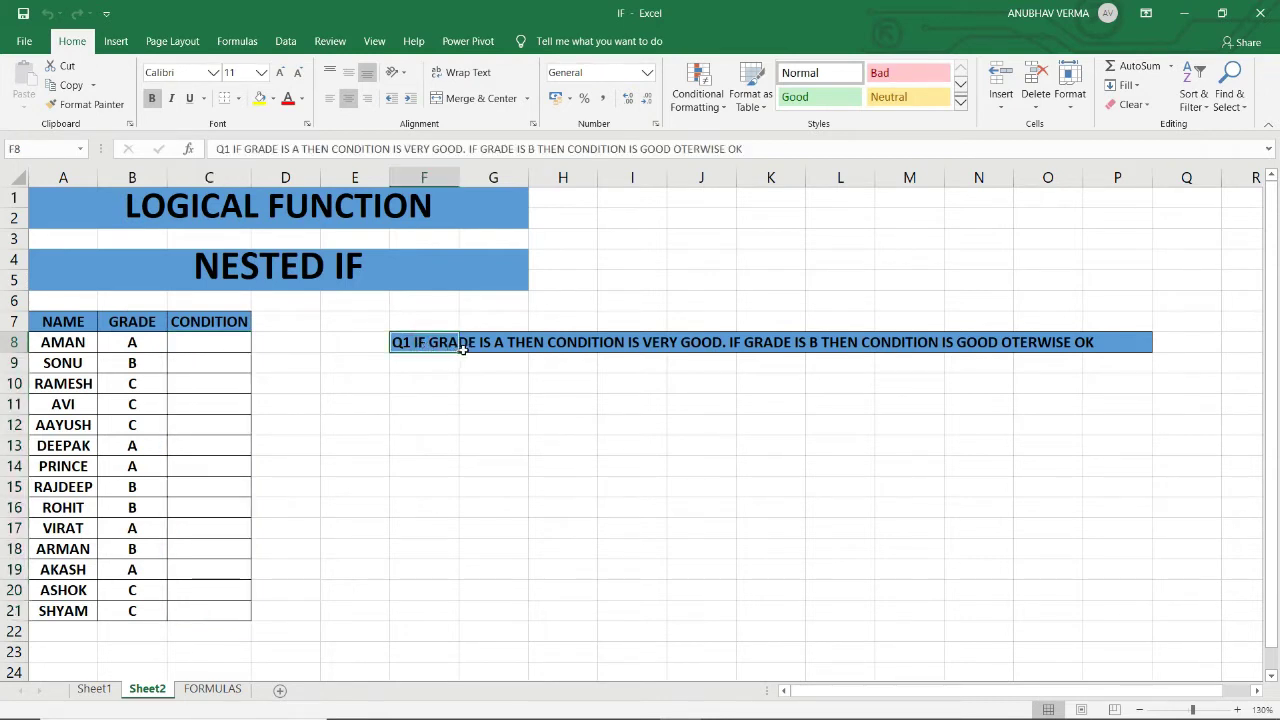
click(514, 469)
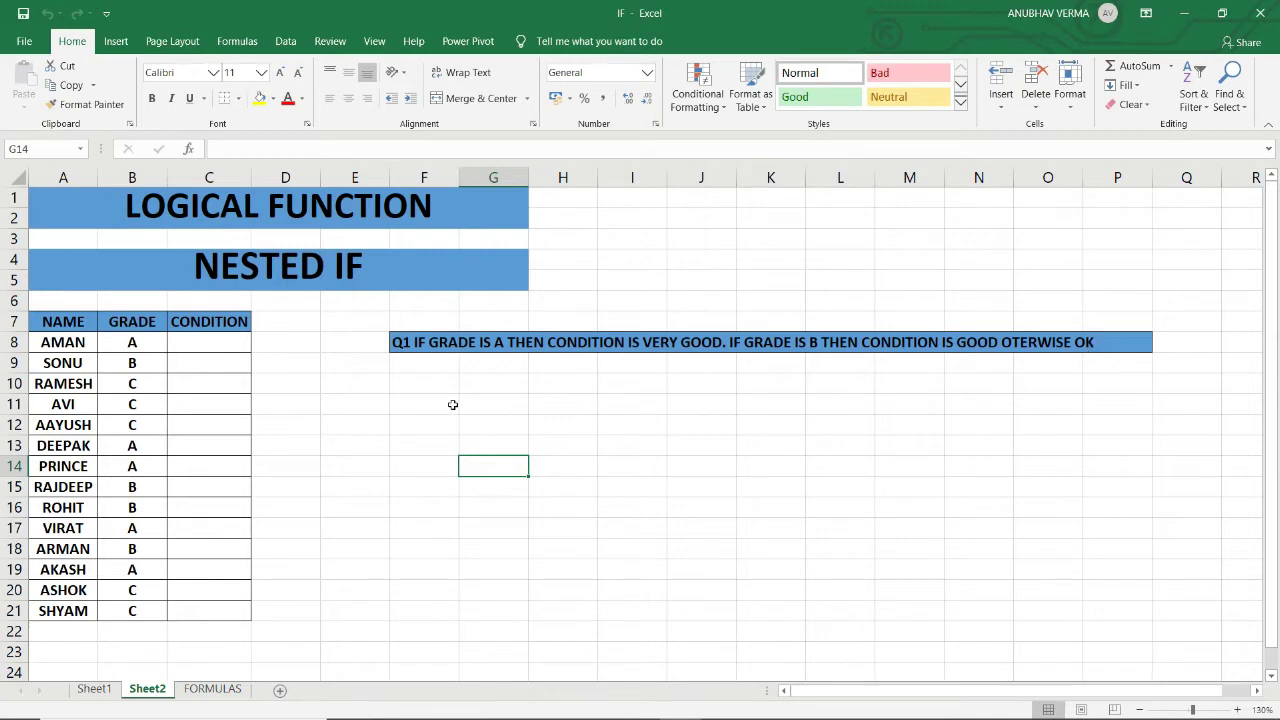
click(156, 342)
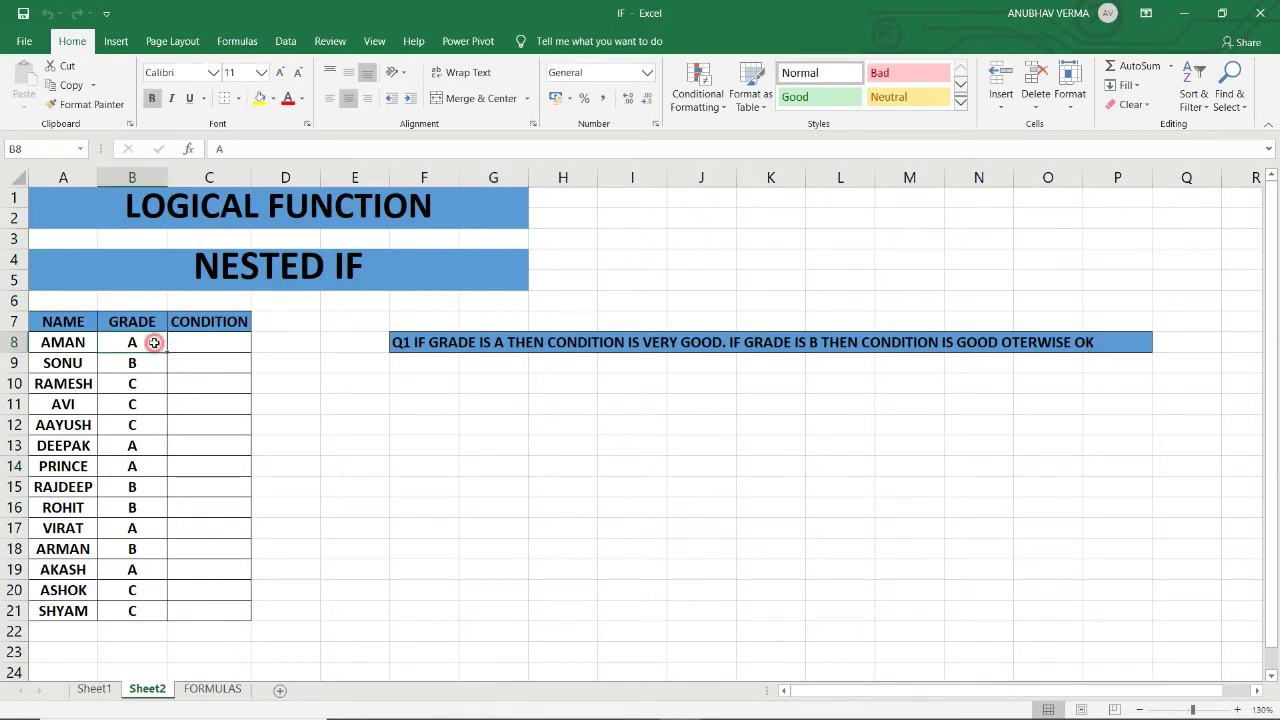
click(208, 345)
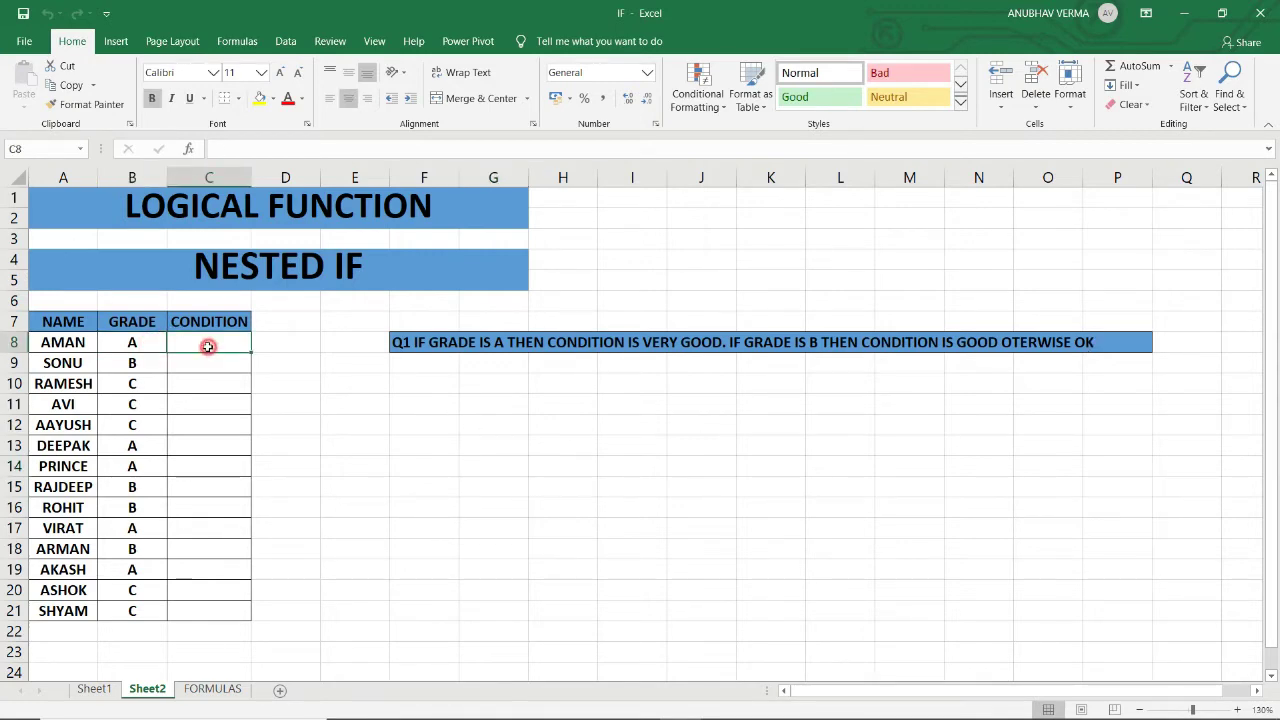
click(153, 364)
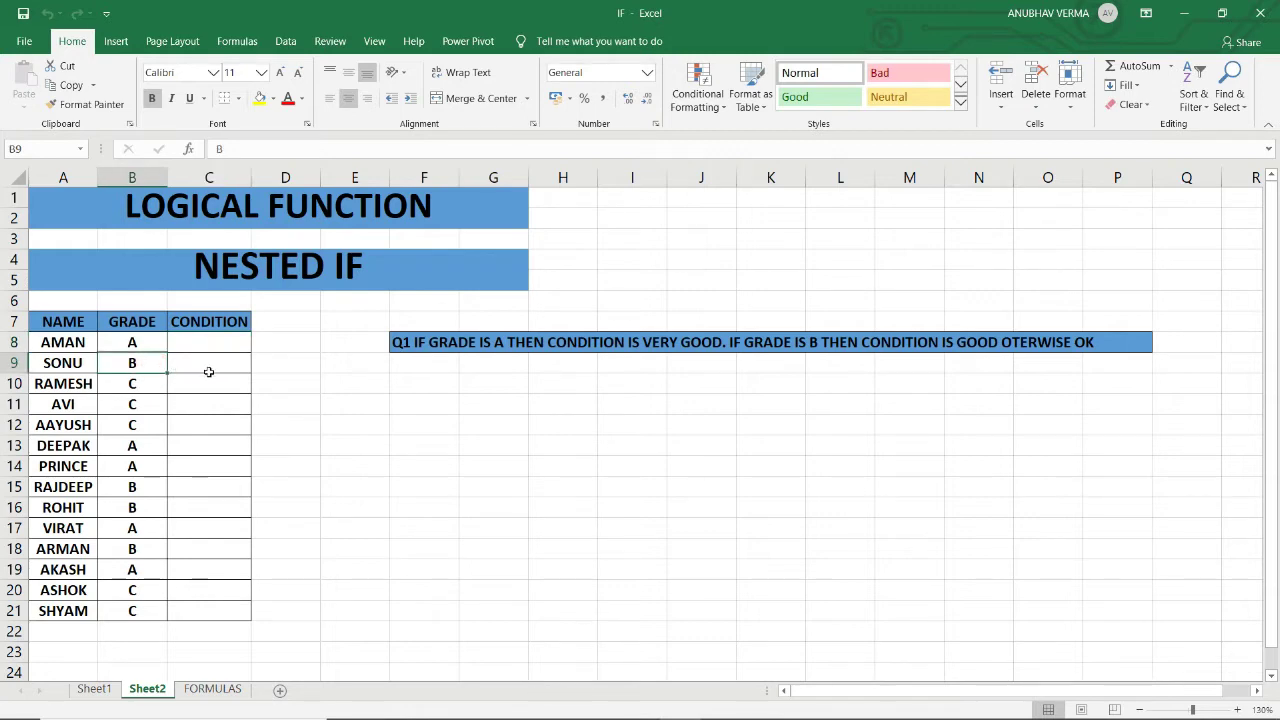
click(152, 383)
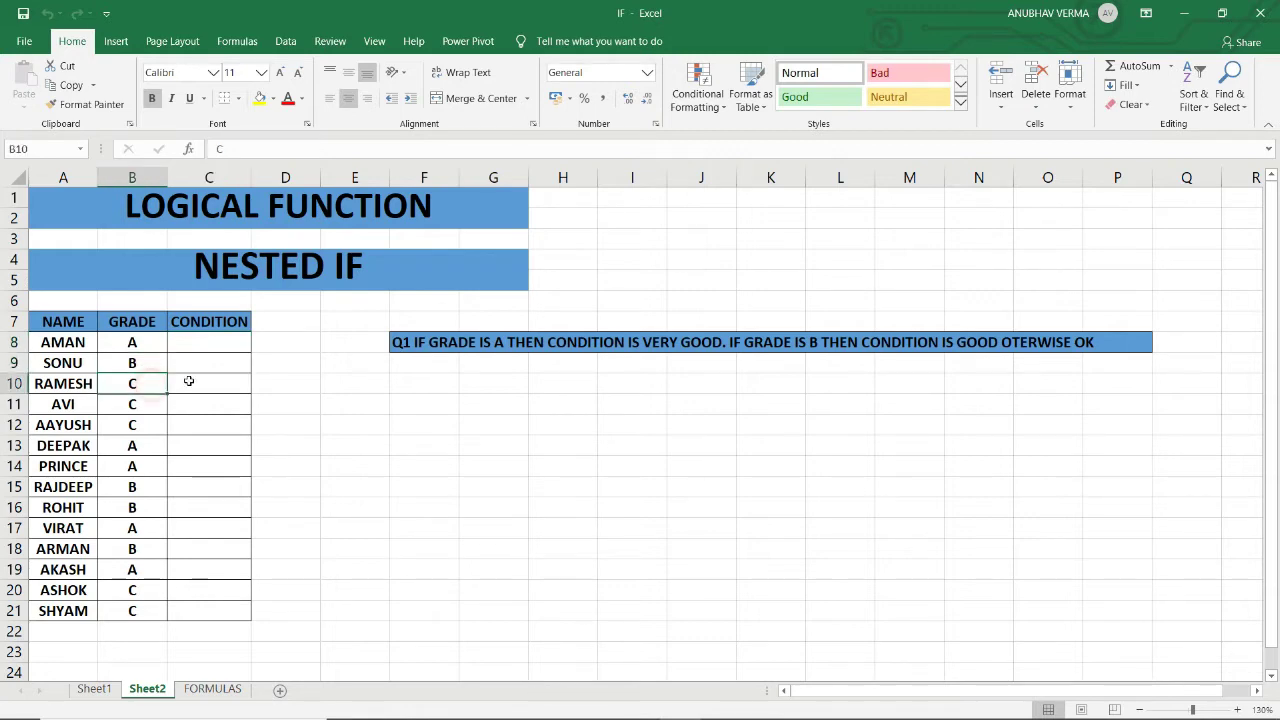
click(200, 382)
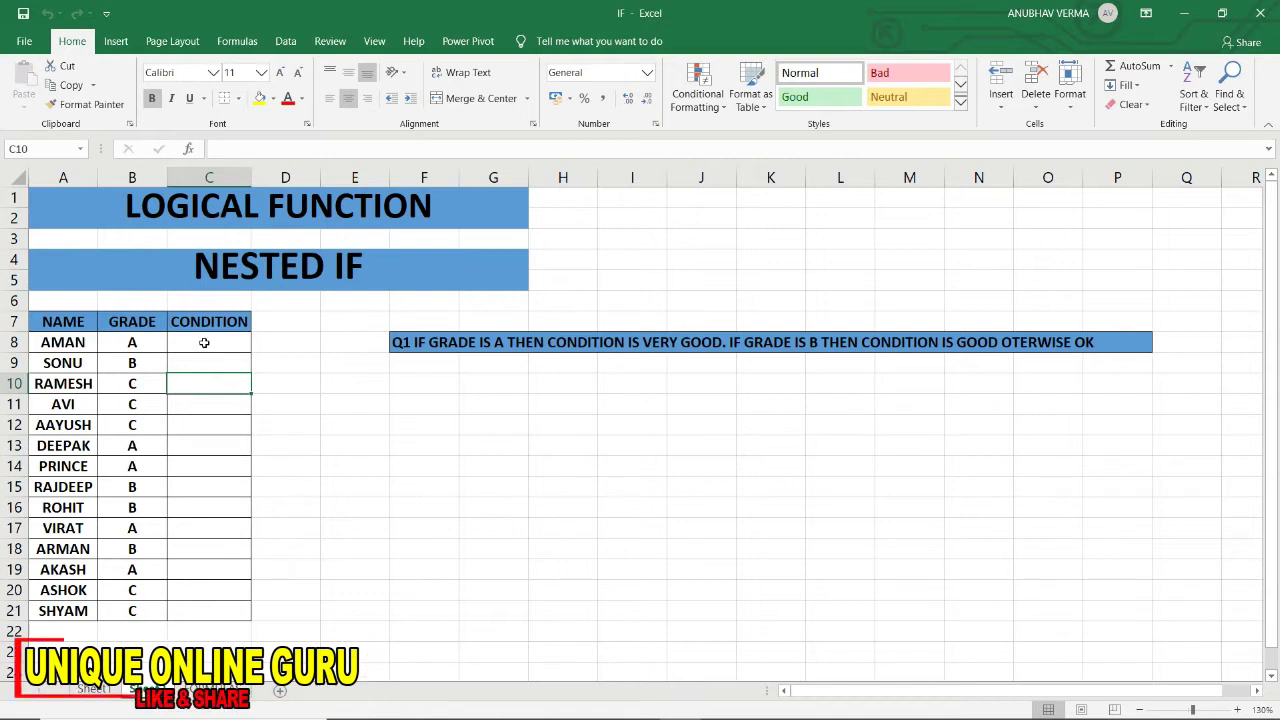
- In C8:C21 begin the formula =IF(B8="A","VERY GOOD", for the grade-A test
drag(202, 342, 212, 606)
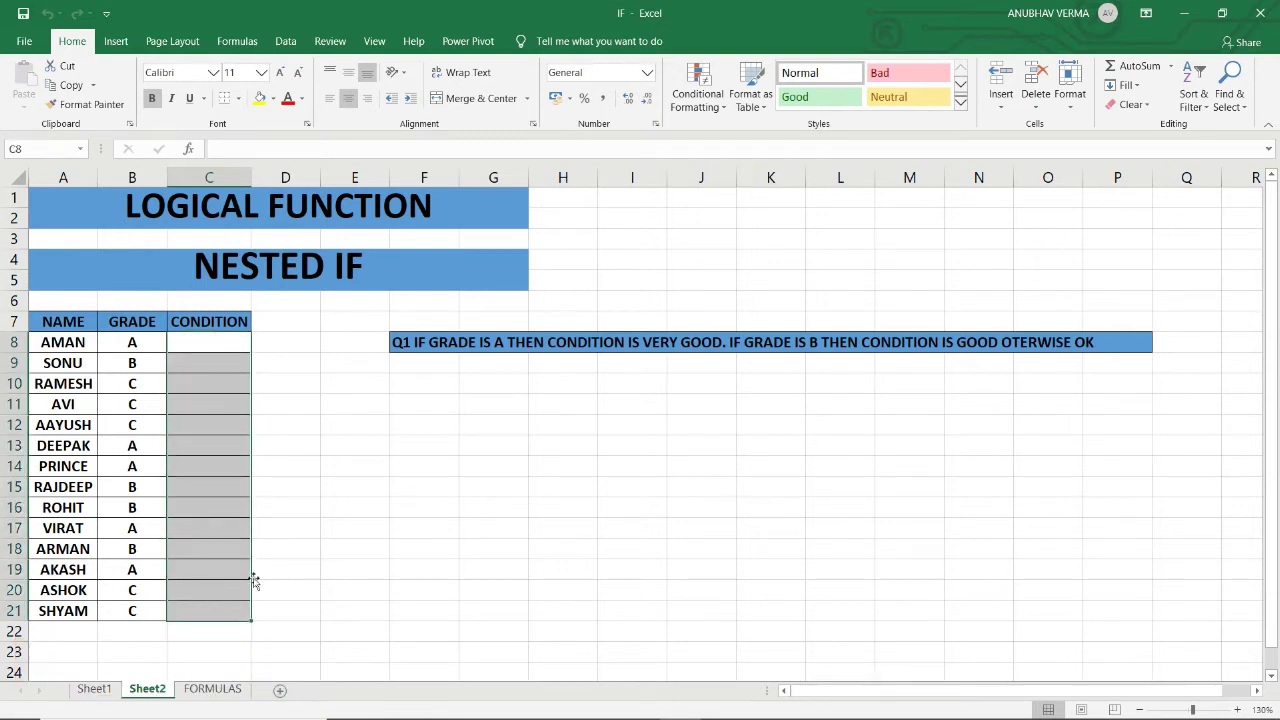
text(=)
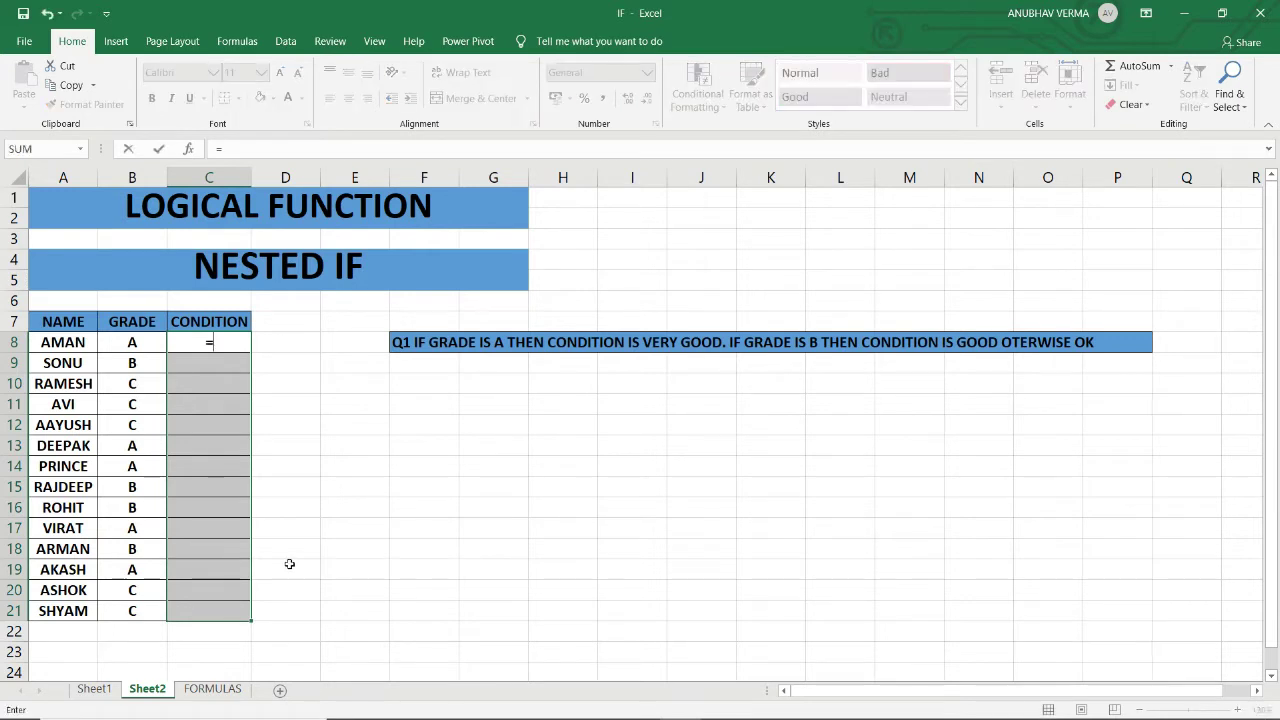
text(if)
key(Tab)
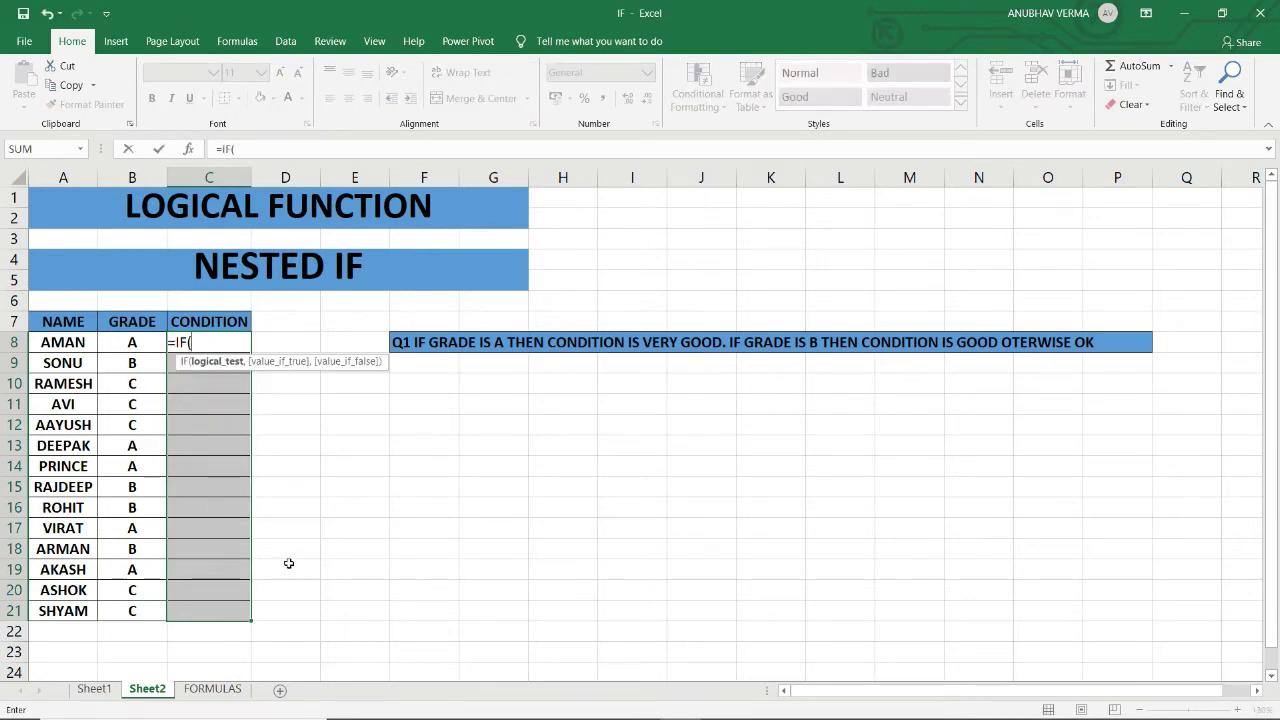
click(130, 342)
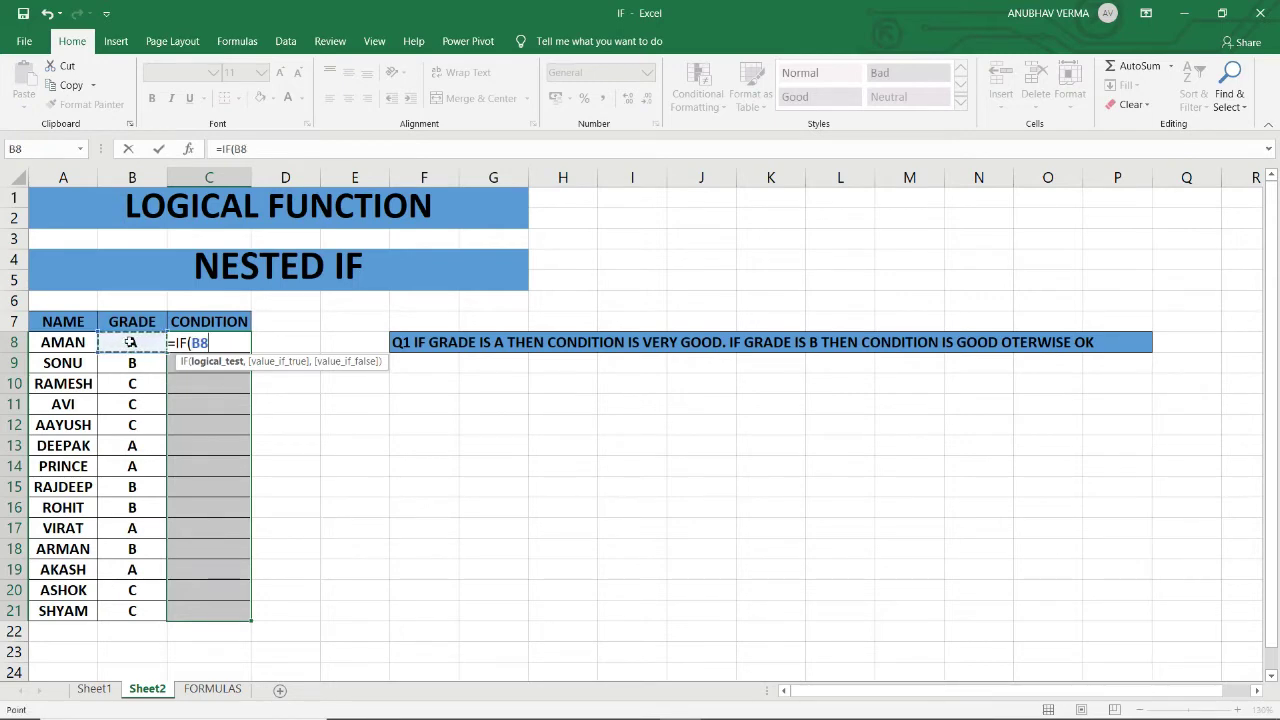
text(=)
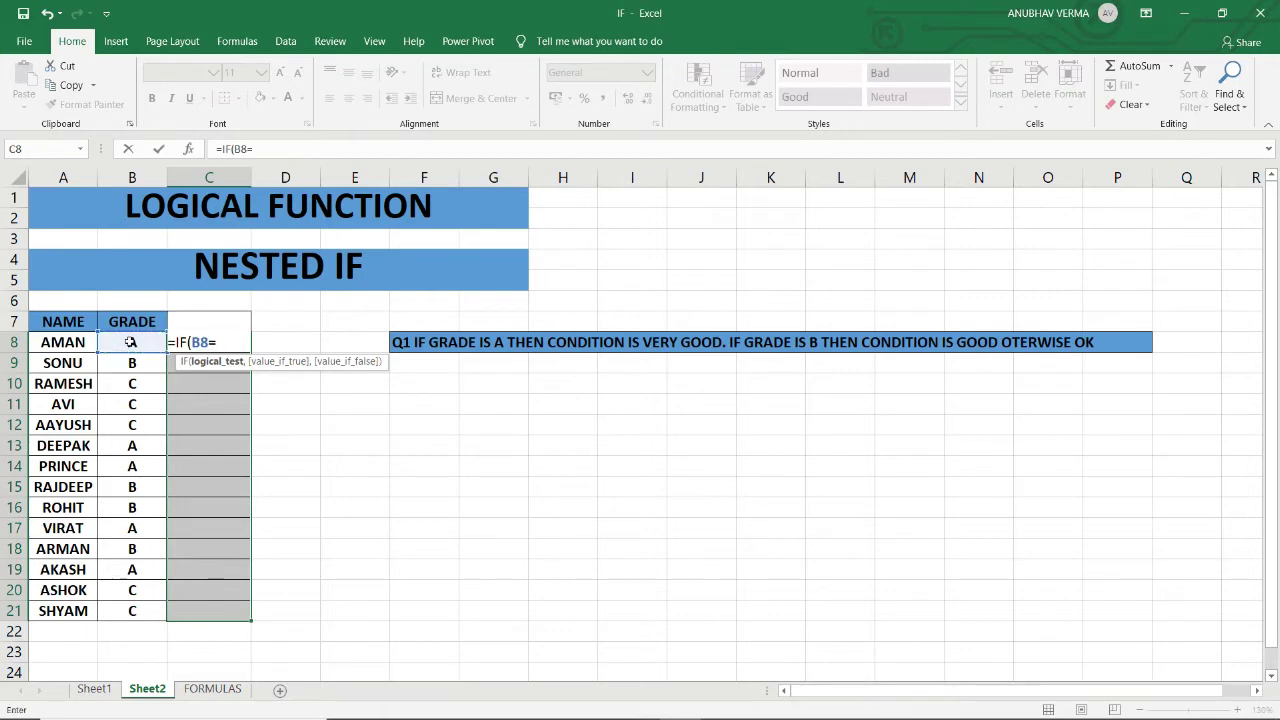
text("a)
key(BackSpace)
text(A)
text(,)
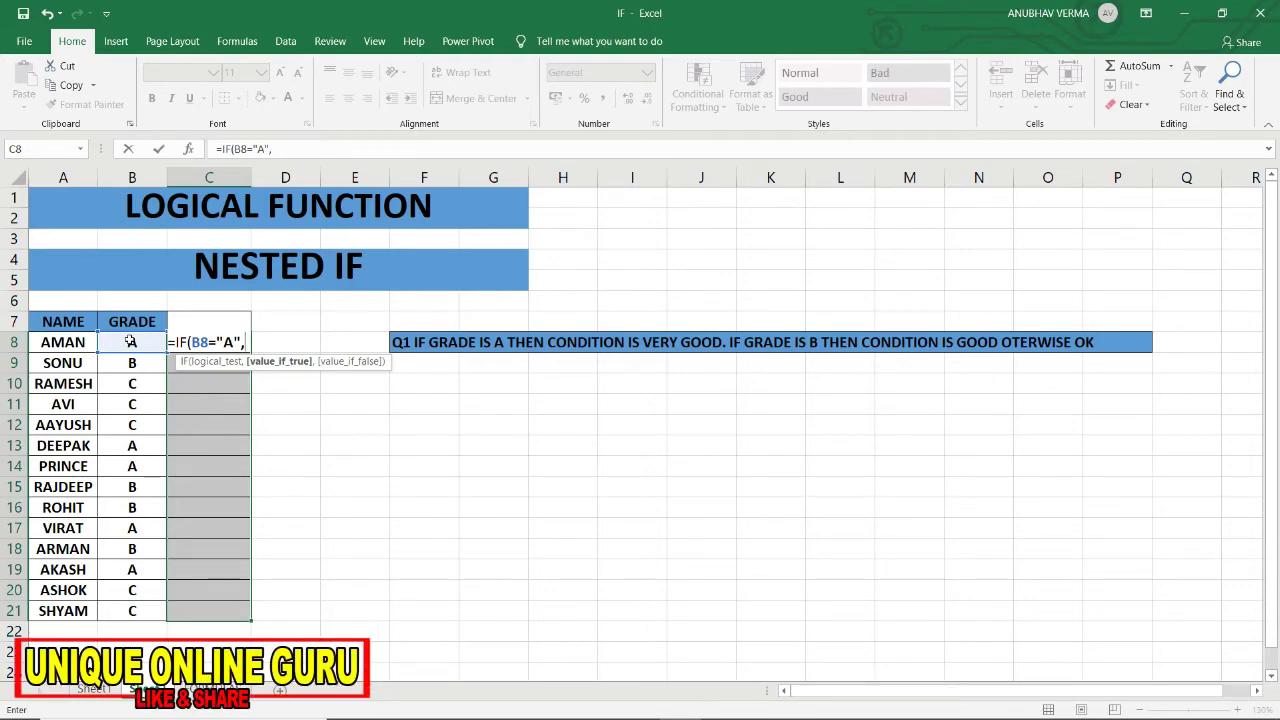
text("VERY GOOD")
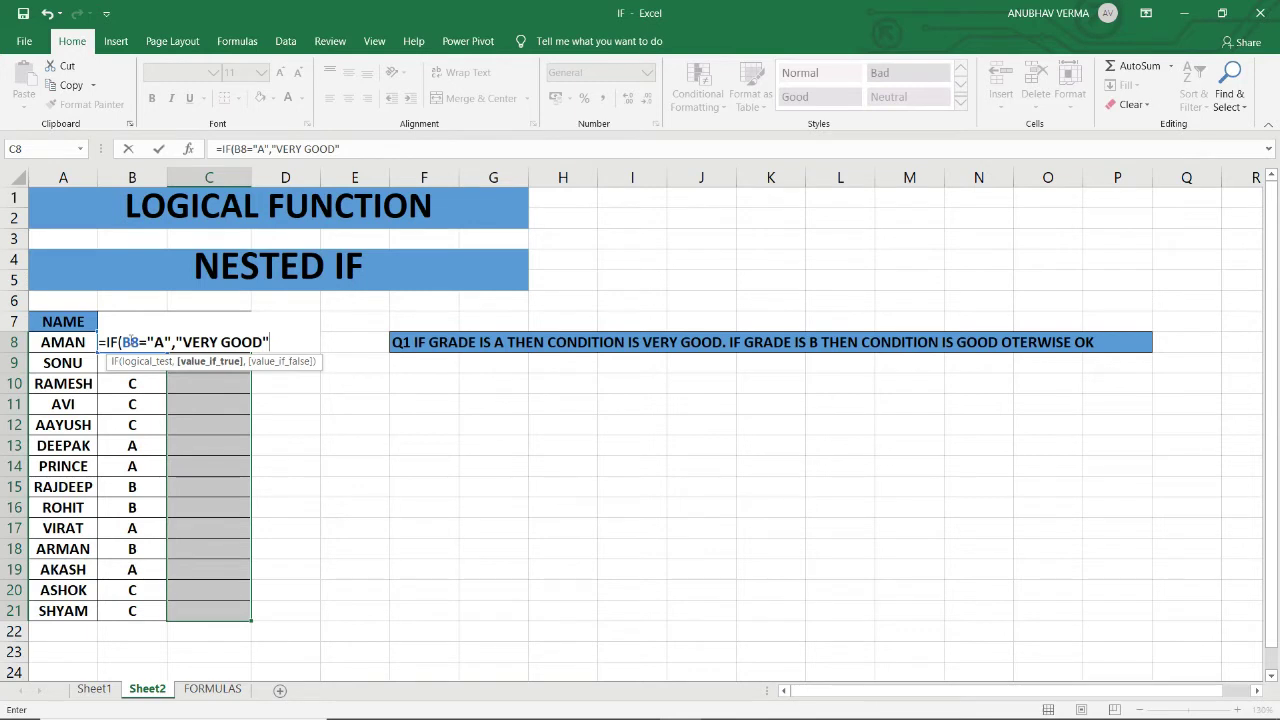
text(,)
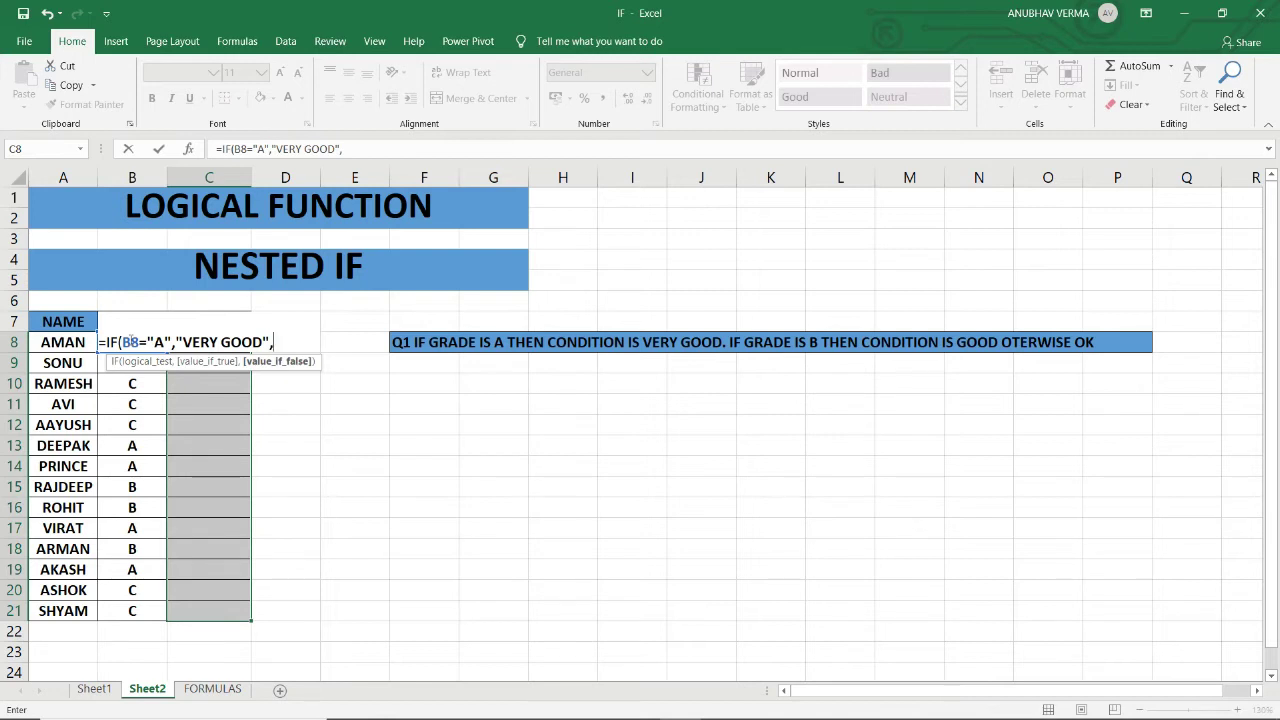
- Complete =IF(B8="A","VERY GOOD",IF(B8="B","GOOD","OK")) and fill it across C8:C21 with Ctrl+Enter
text(IF)
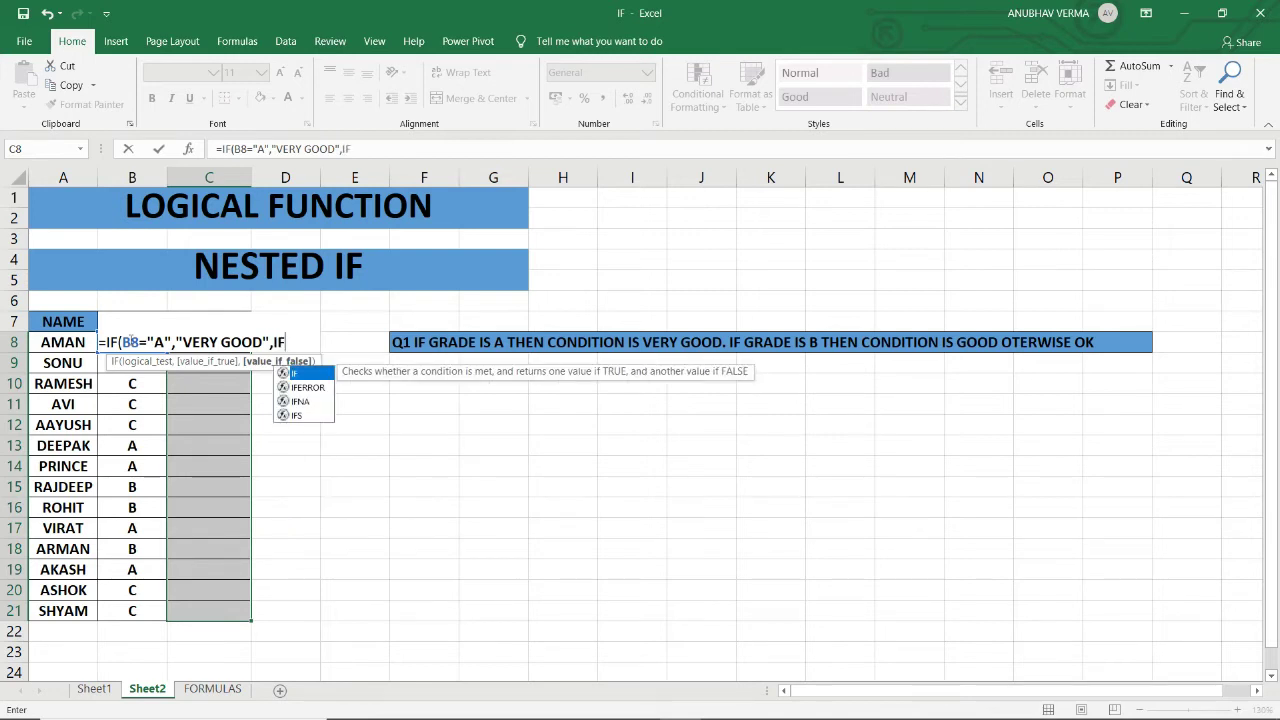
text(()
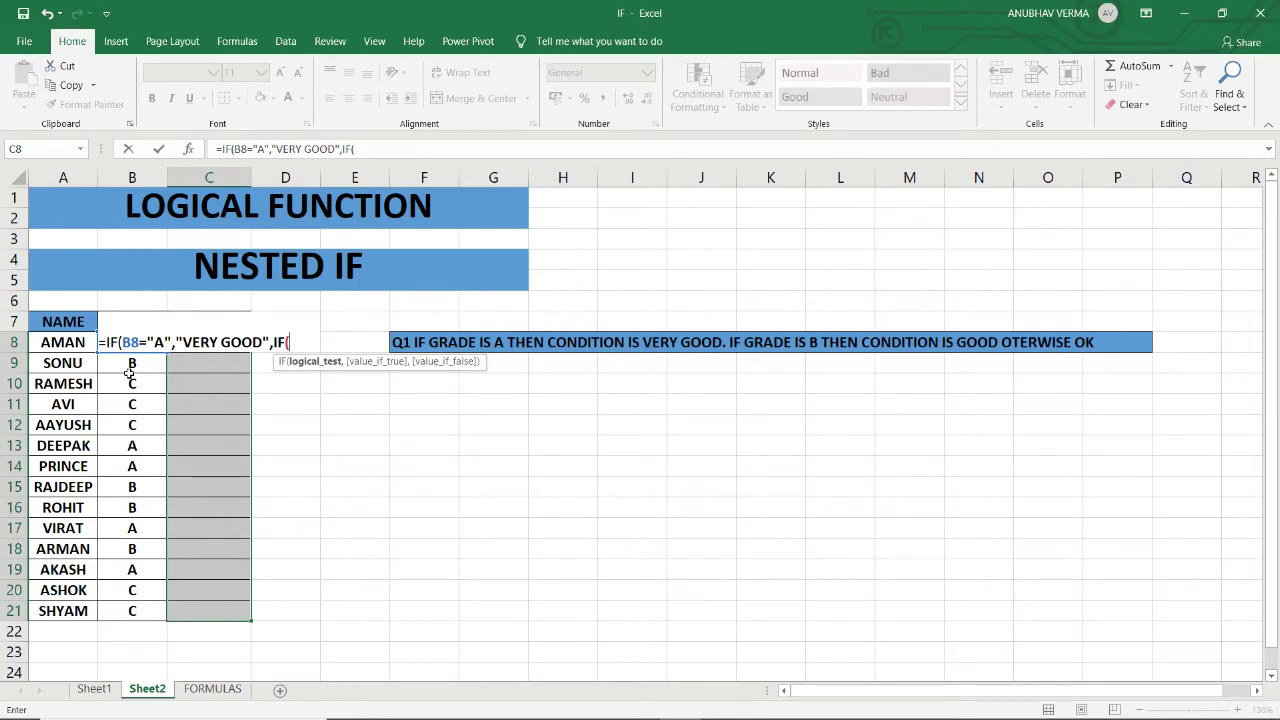
text(B8)
text(=)
text("B)
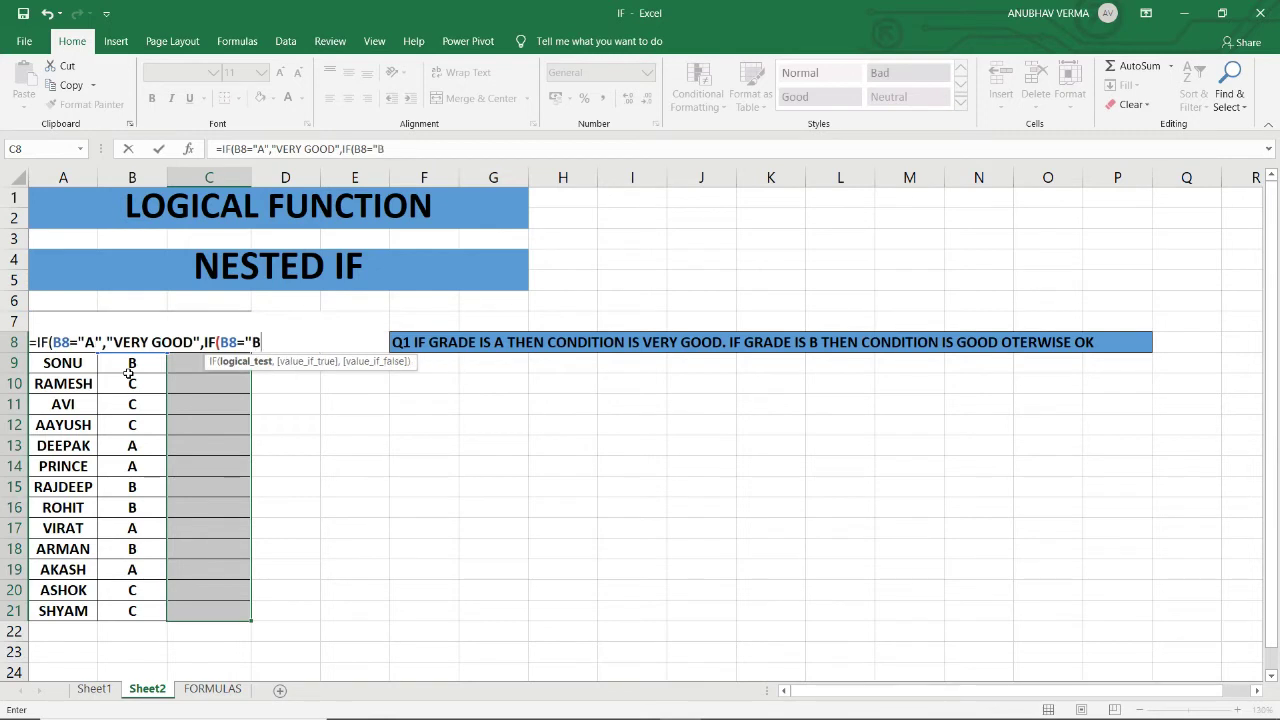
text(",)
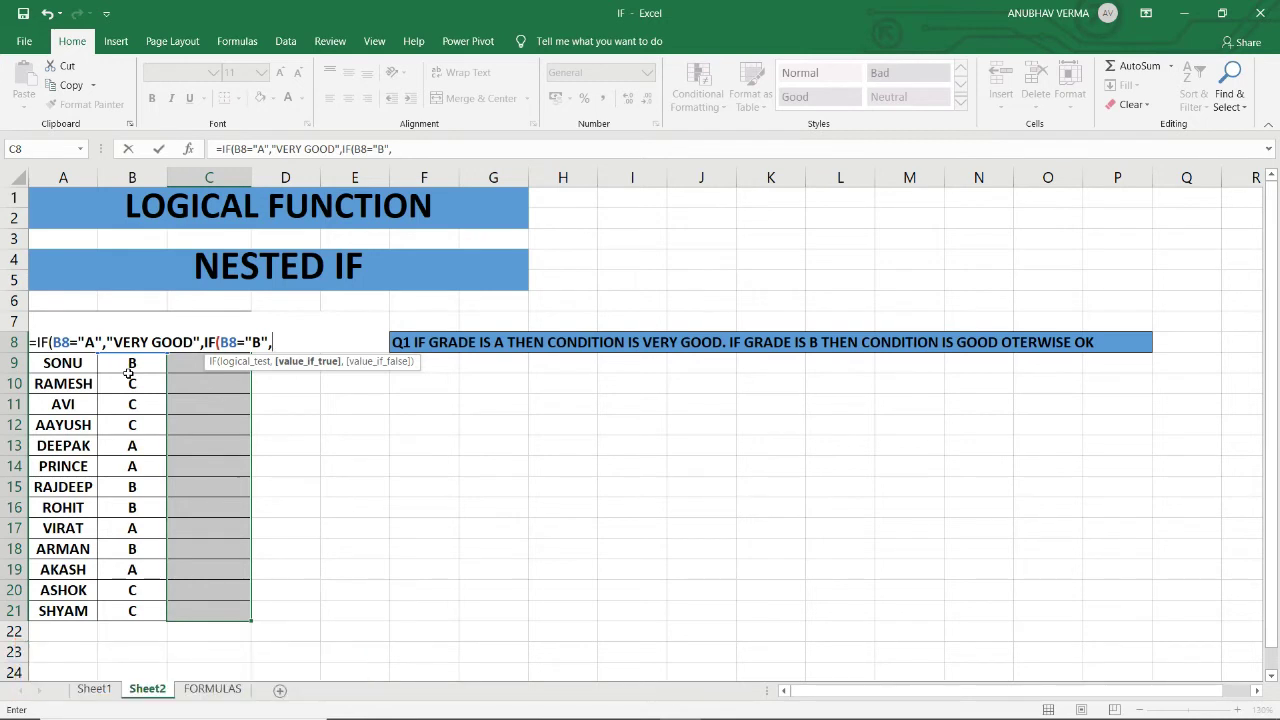
text(GOOD")
text(,)
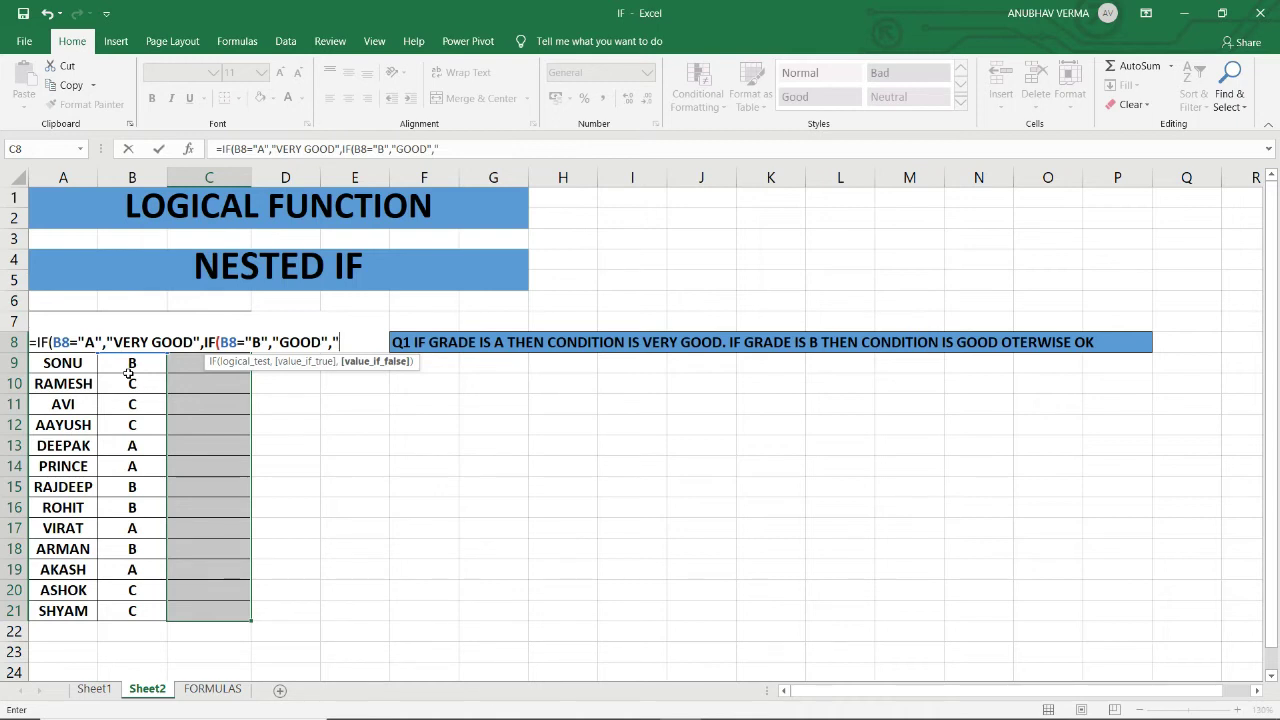
text(OK")
text())
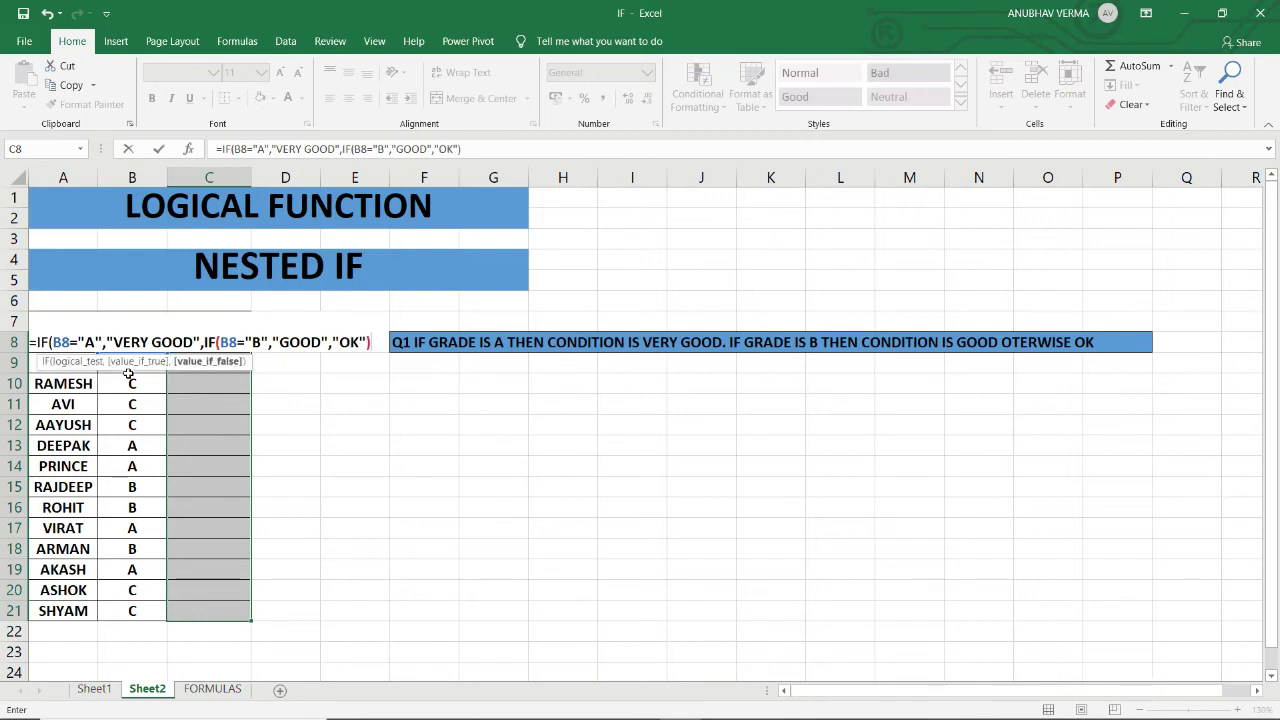
text())
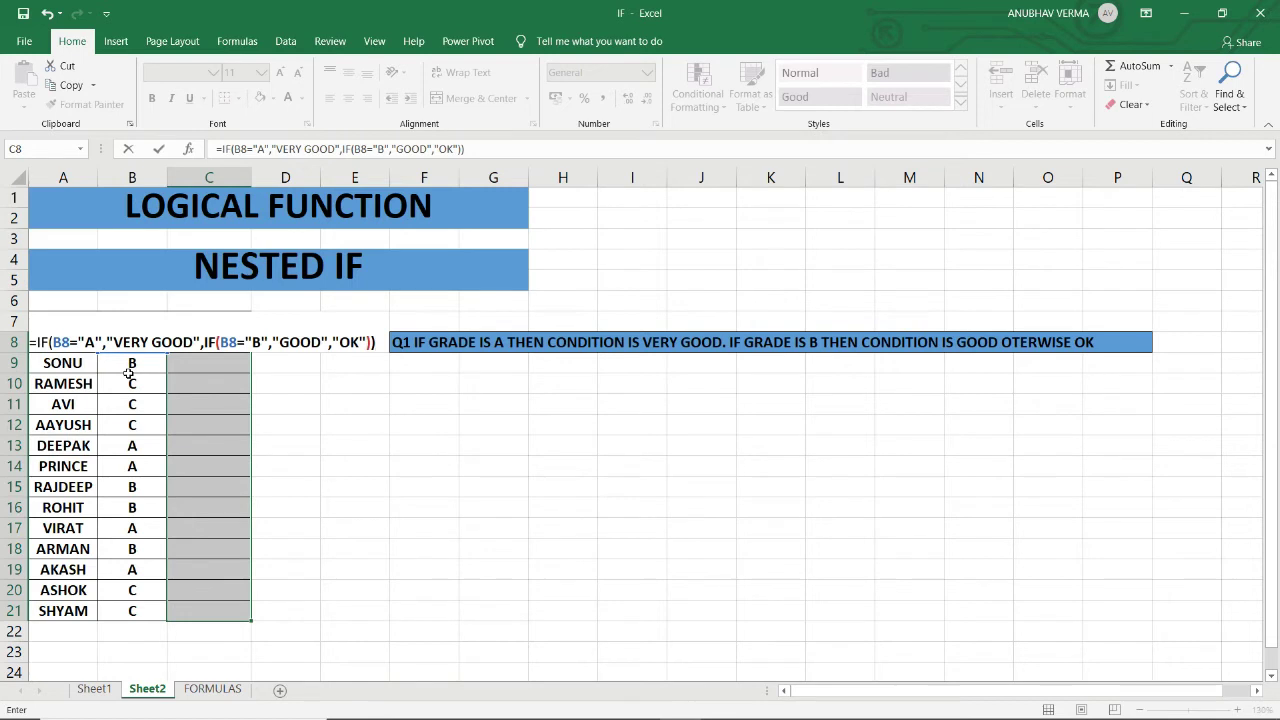
key(ctrl+Return)
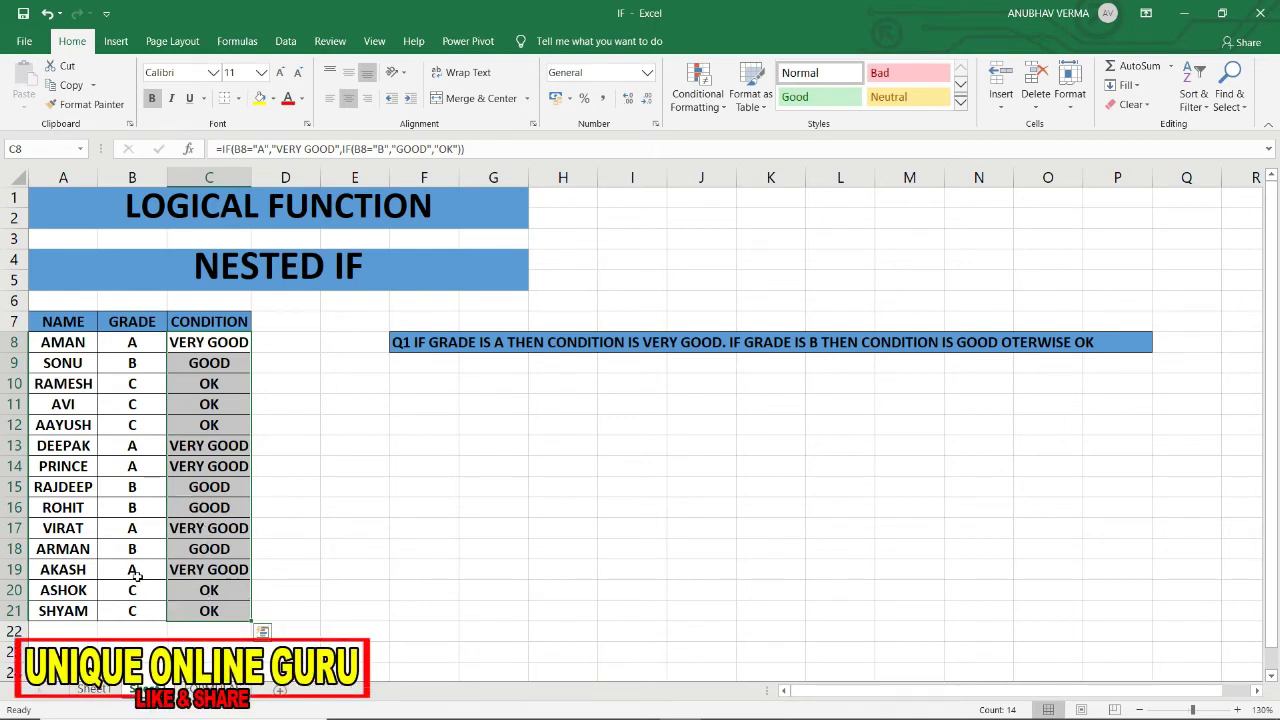
- Review the CONDITION results, then change B10's grade to A to test the formula
click(142, 384)
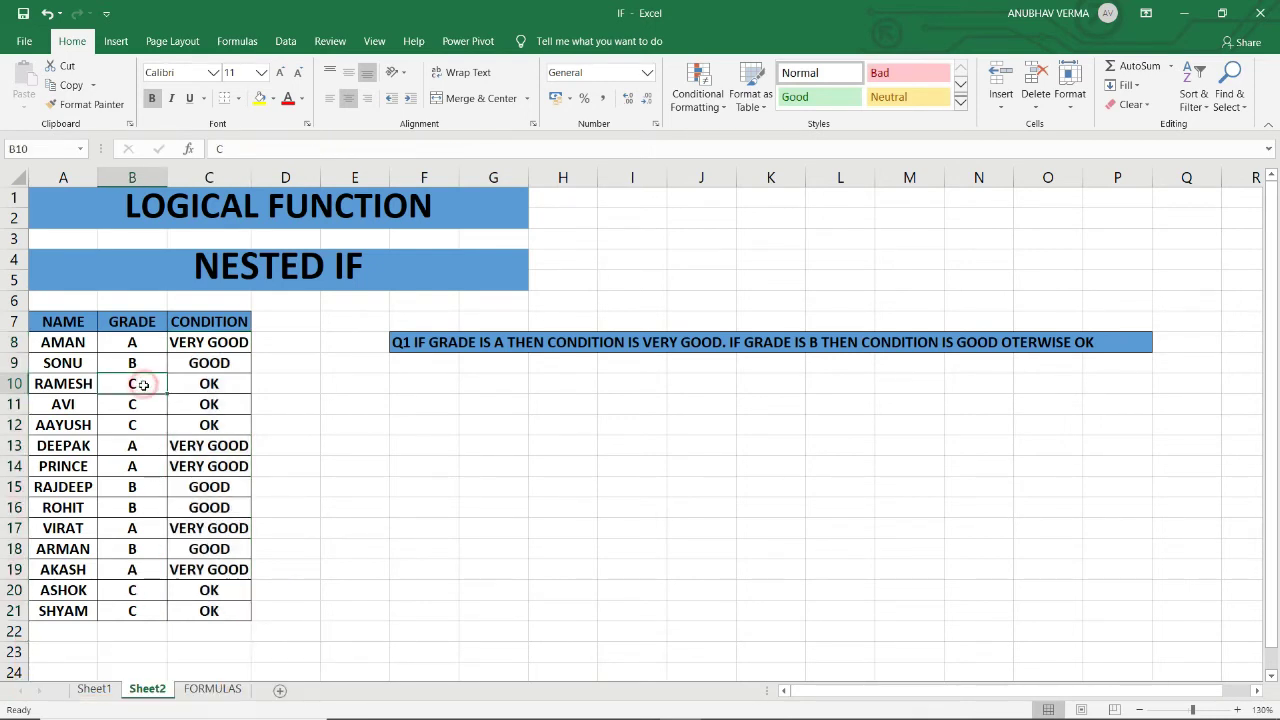
drag(214, 346, 212, 608)
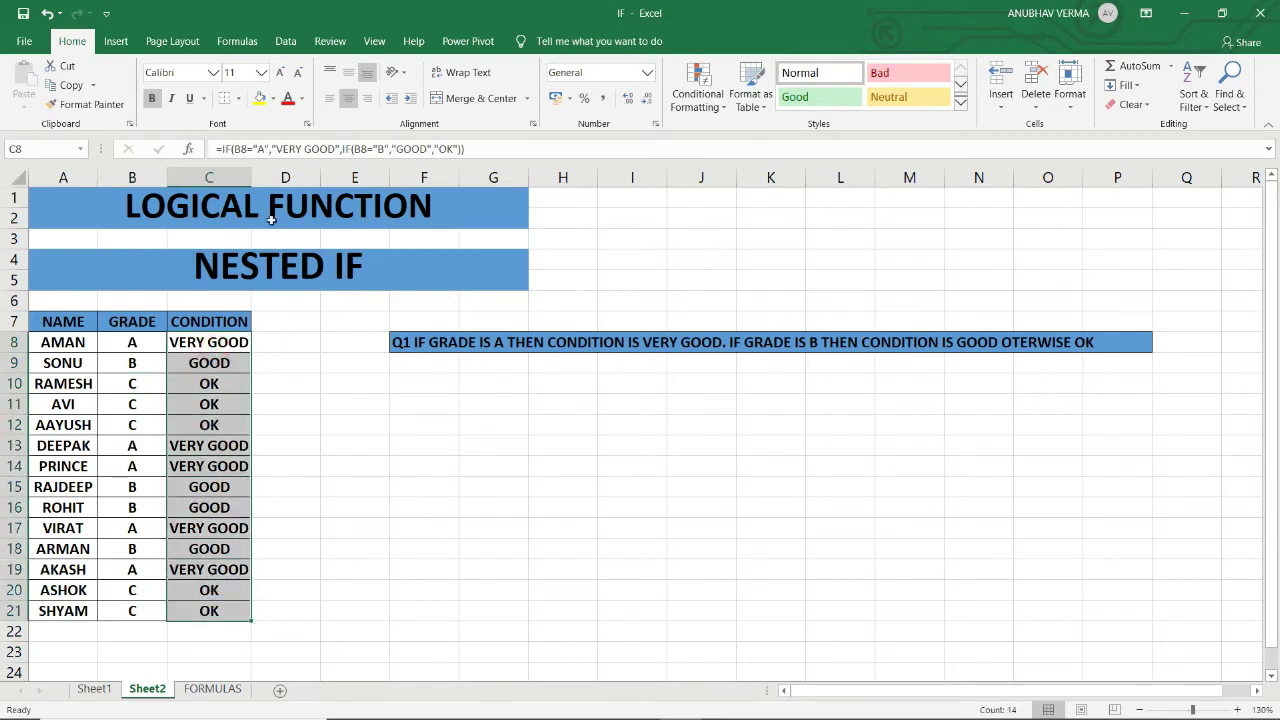
click(350, 356)
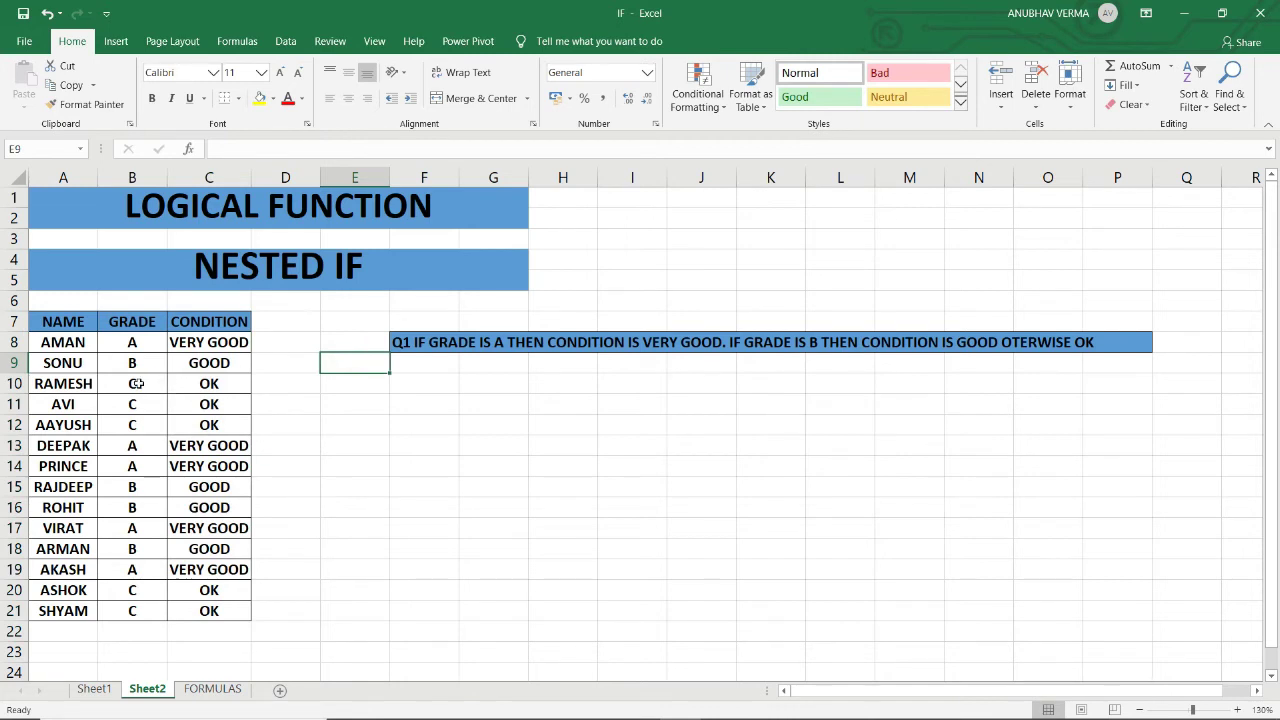
click(136, 384)
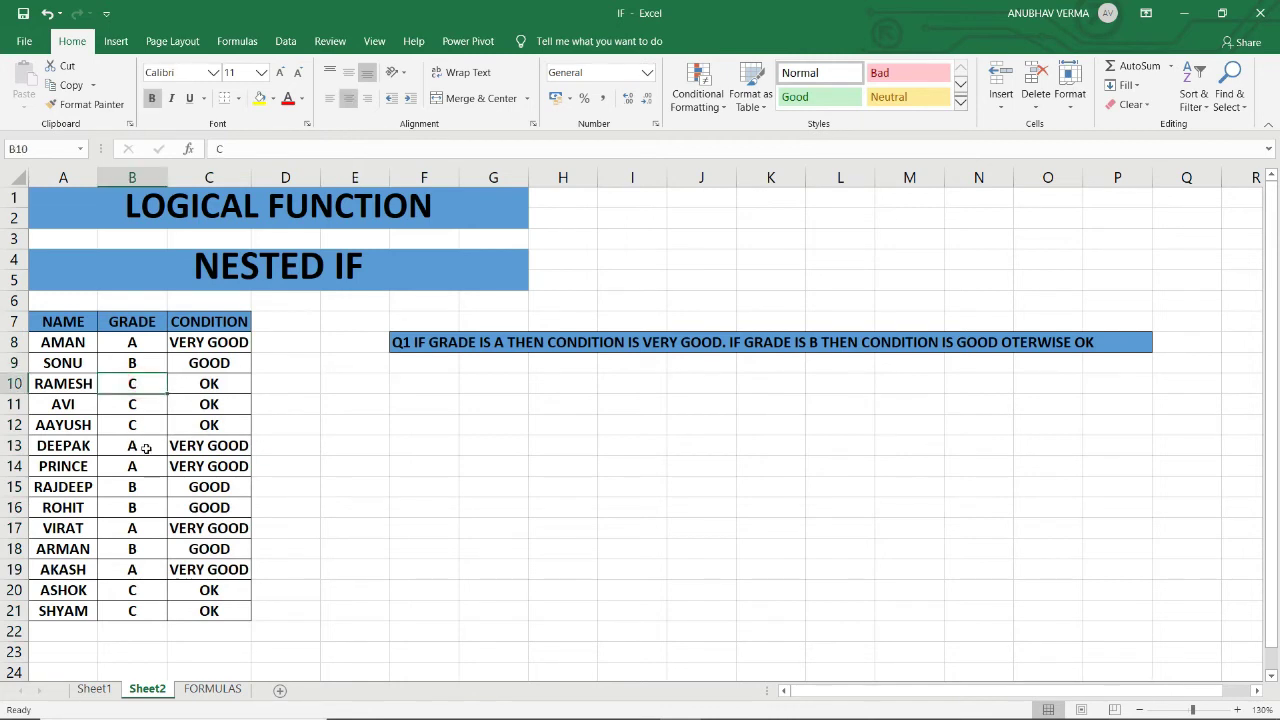
text(A)
key(Return)
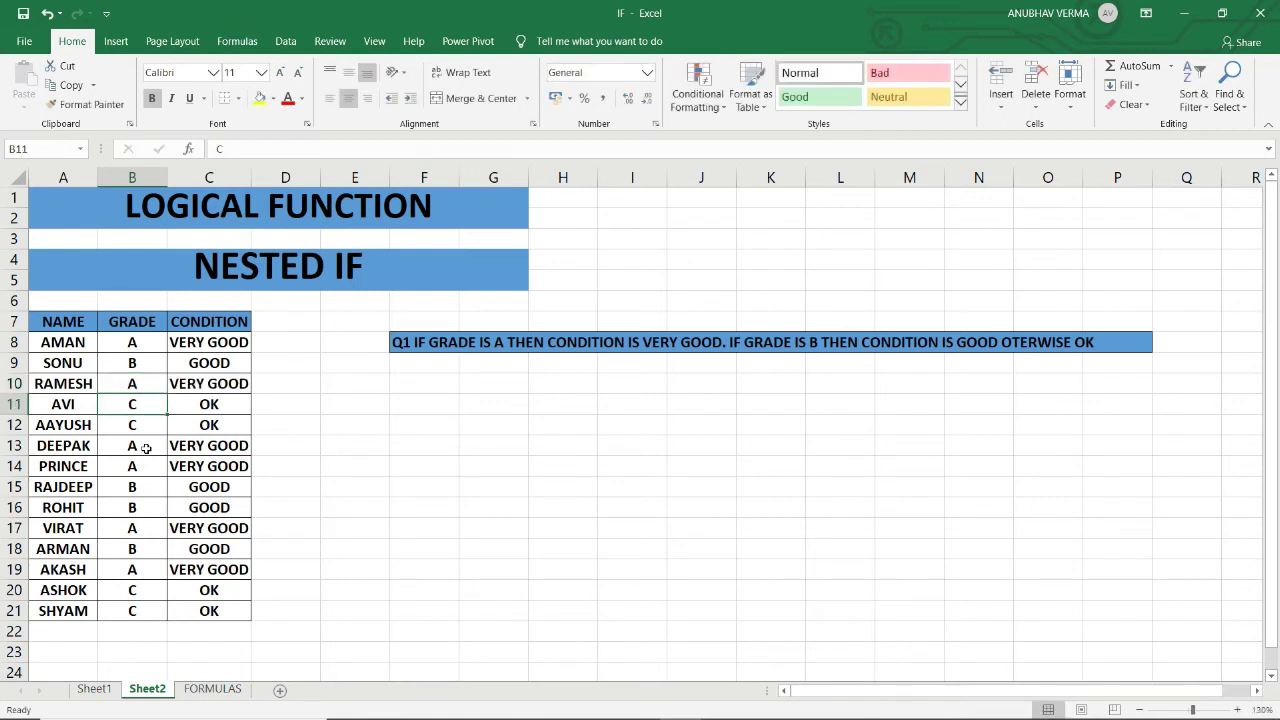
- Restore B10's grade to C and compare the grades with the CONDITION results
click(143, 384)
text(C)
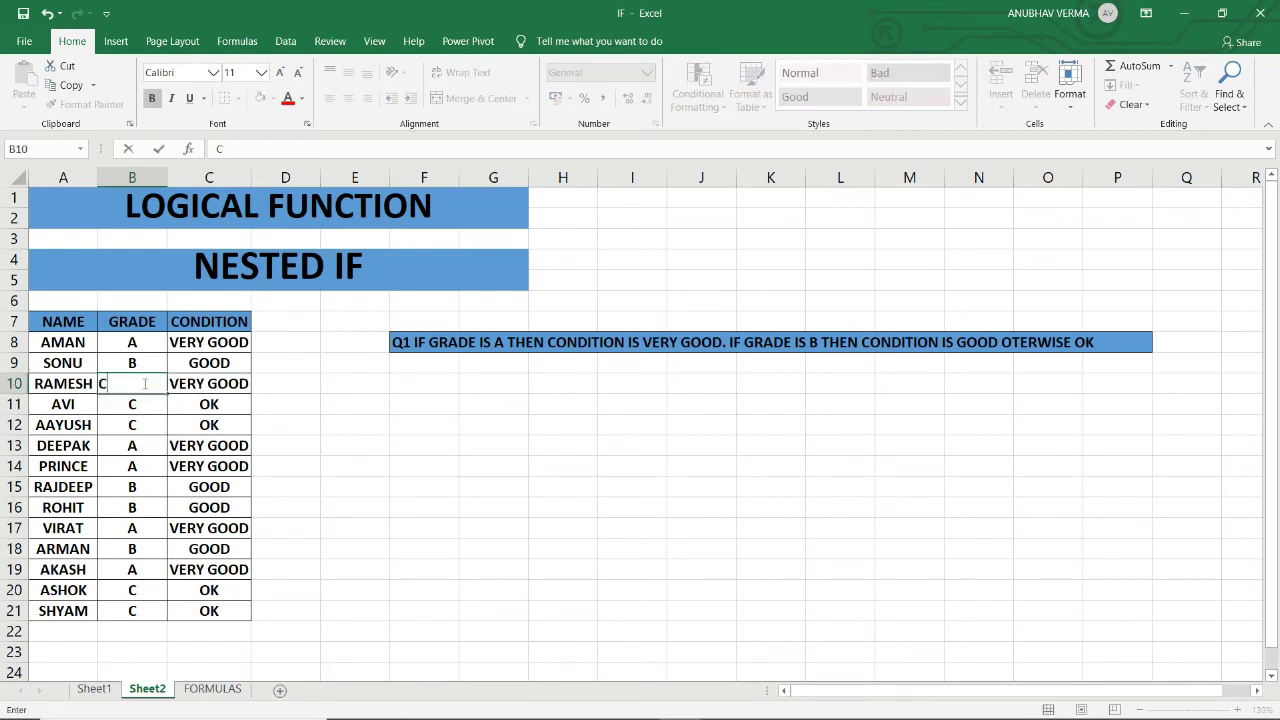
key(Return)
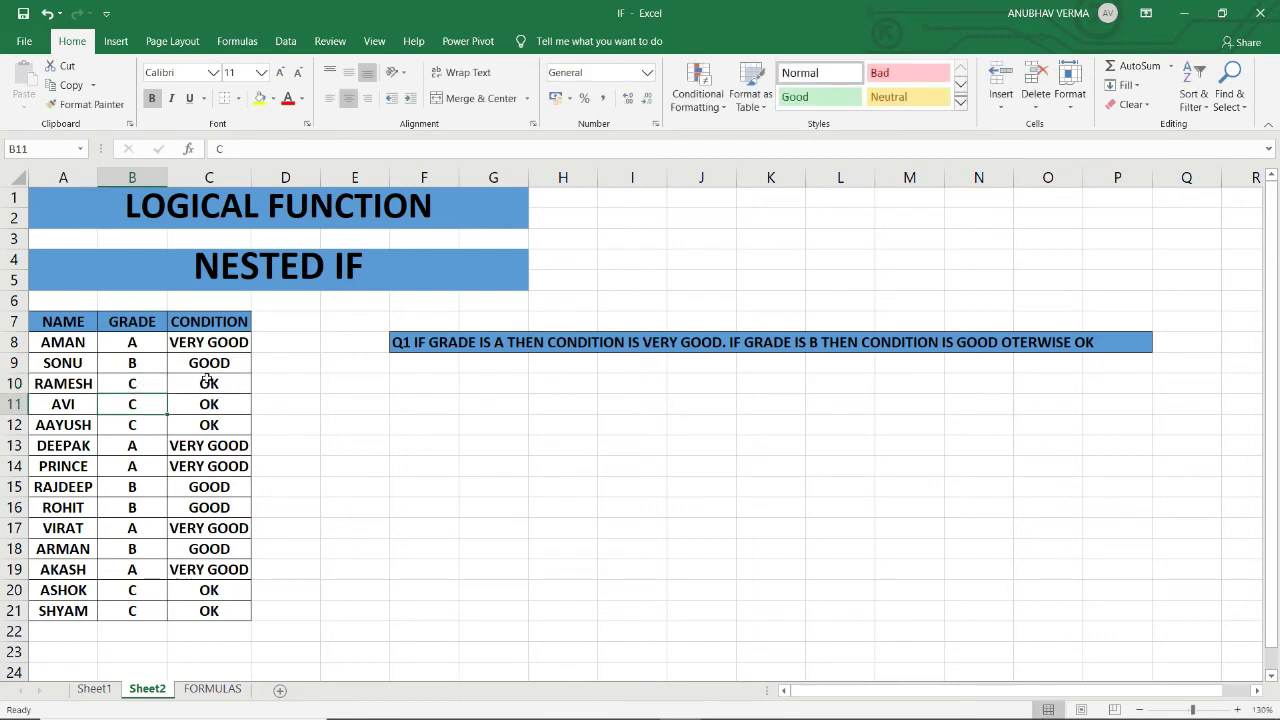
drag(211, 344, 209, 590)
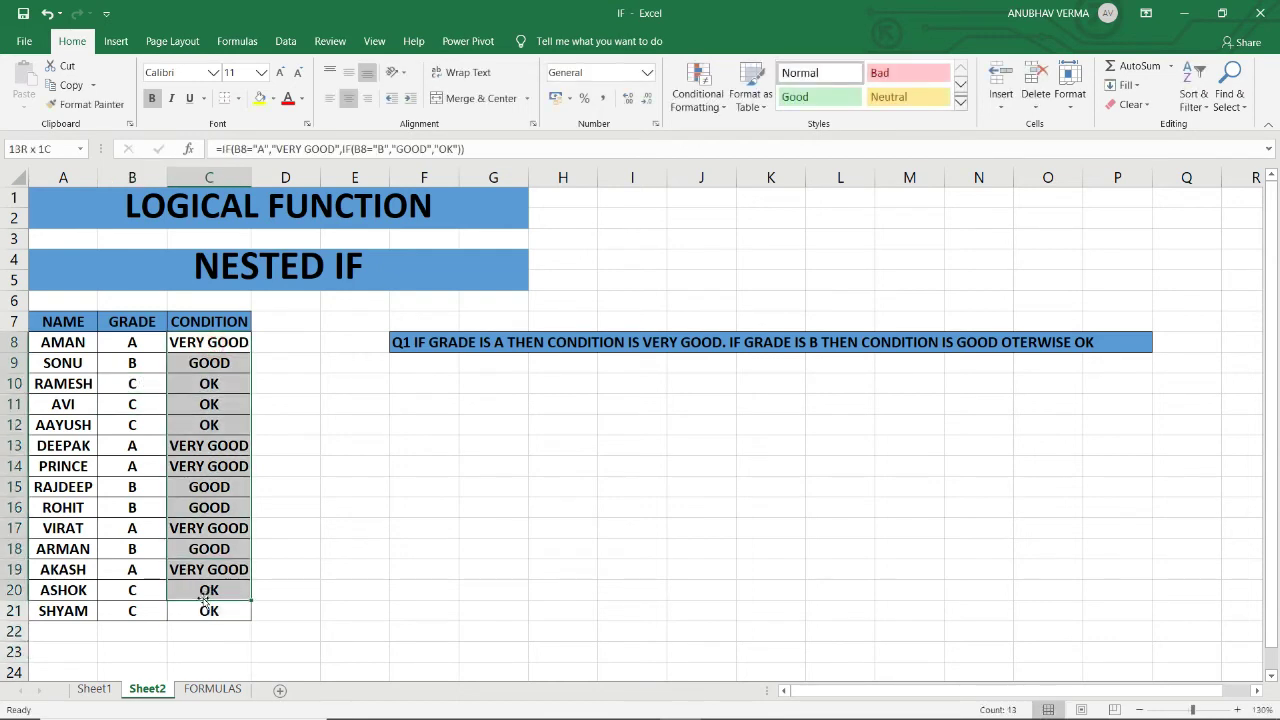
drag(134, 346, 146, 612)
drag(209, 342, 228, 614)
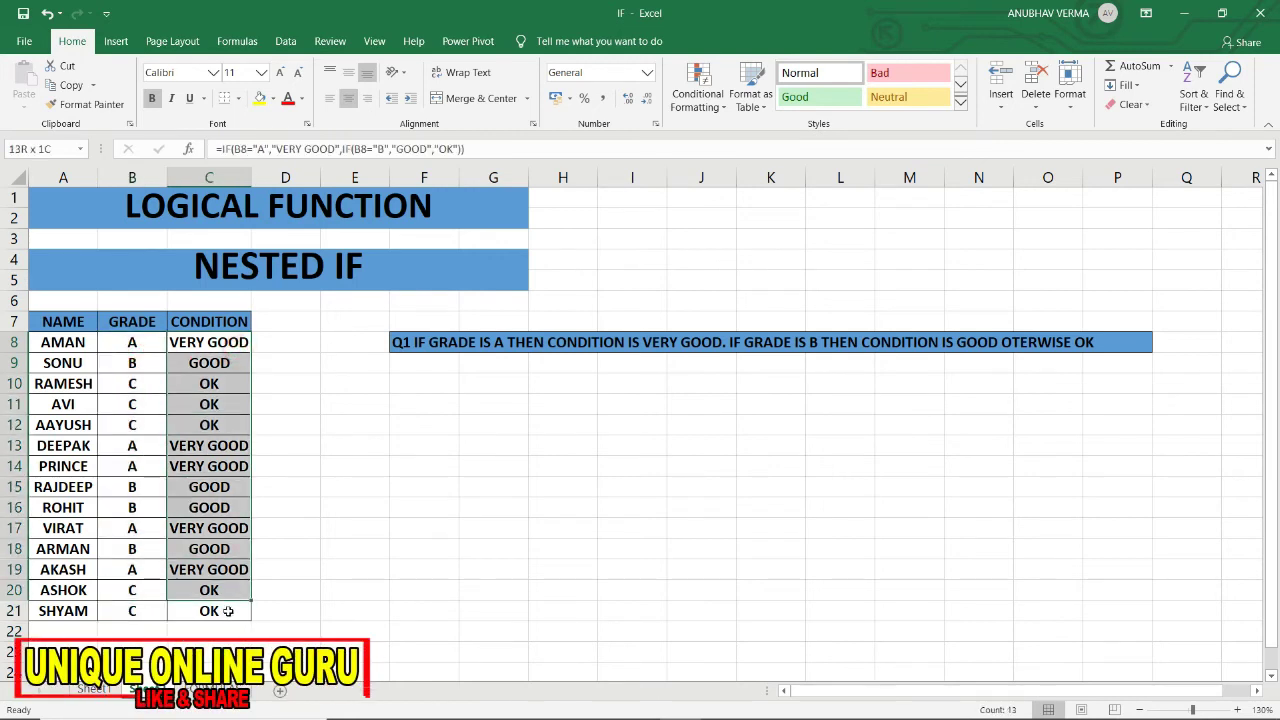
- Change B21's grade to B and check that C21 now shows GOOD
click(135, 613)
text(B)
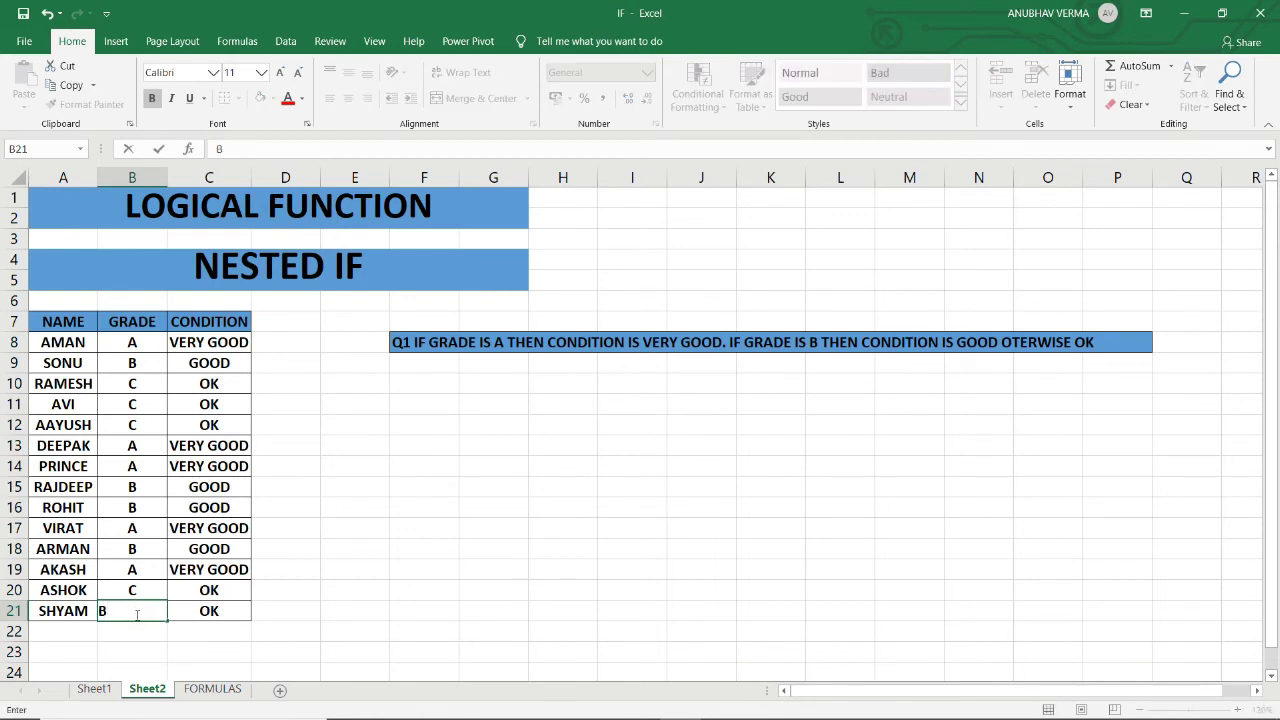
key(Return)
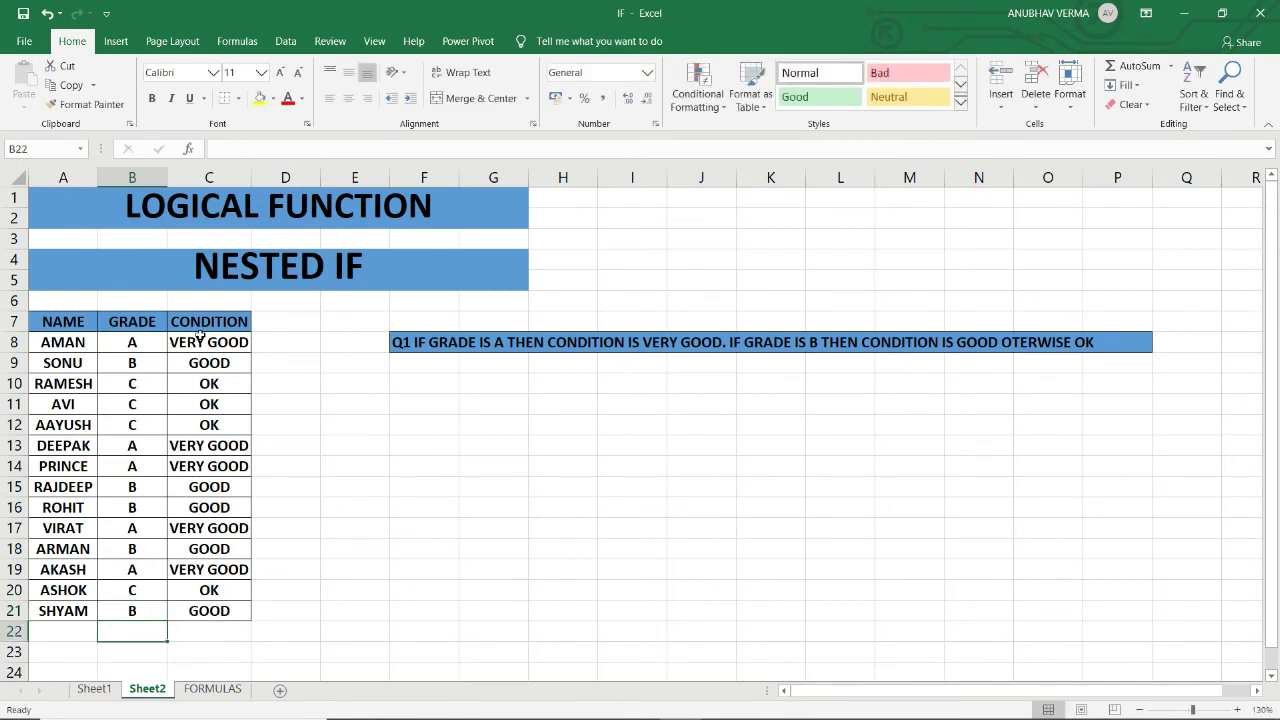
drag(200, 341, 197, 610)
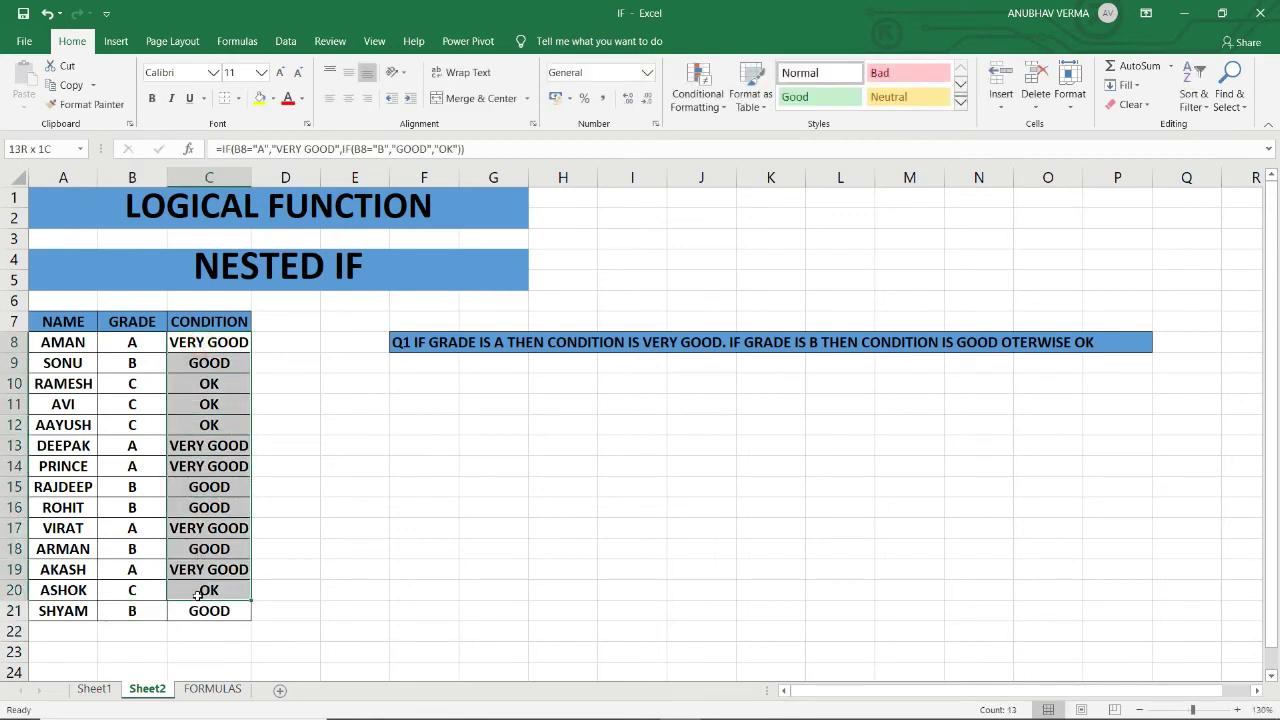
click(302, 470)
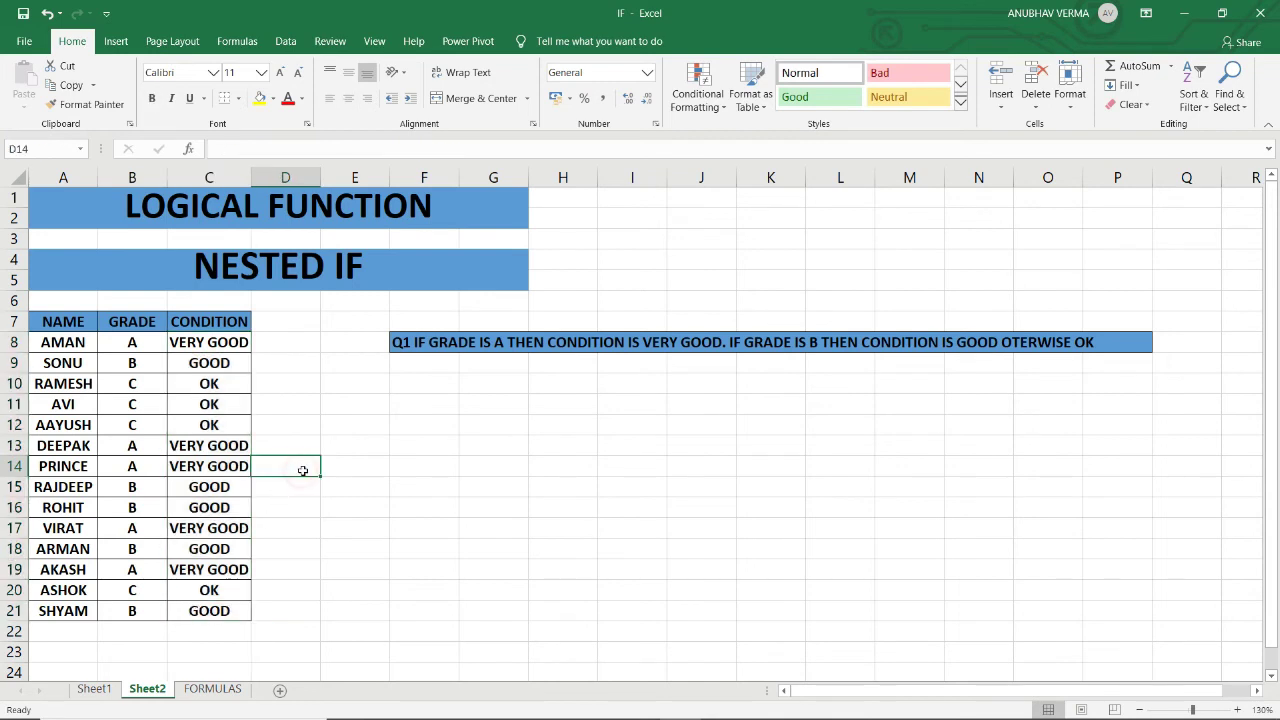